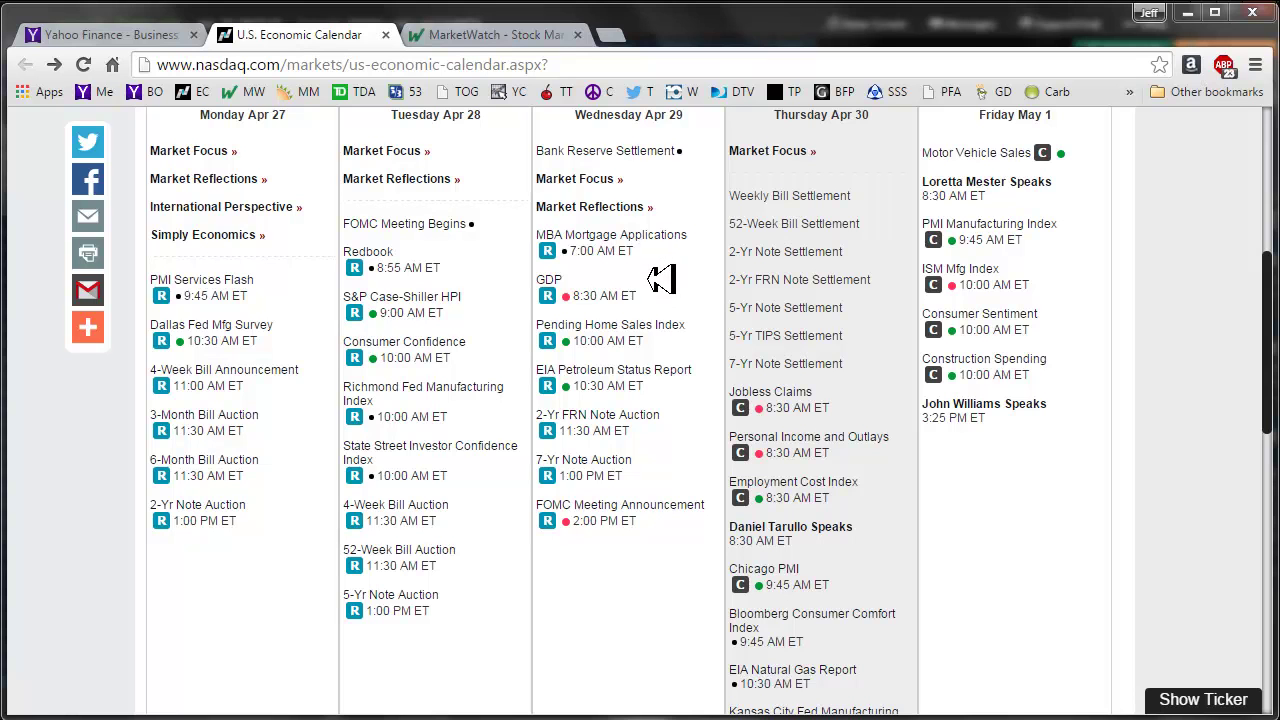
Read the GDP report listed for Wednesday Apr 29 and return to the economic calendar
click(552, 282)
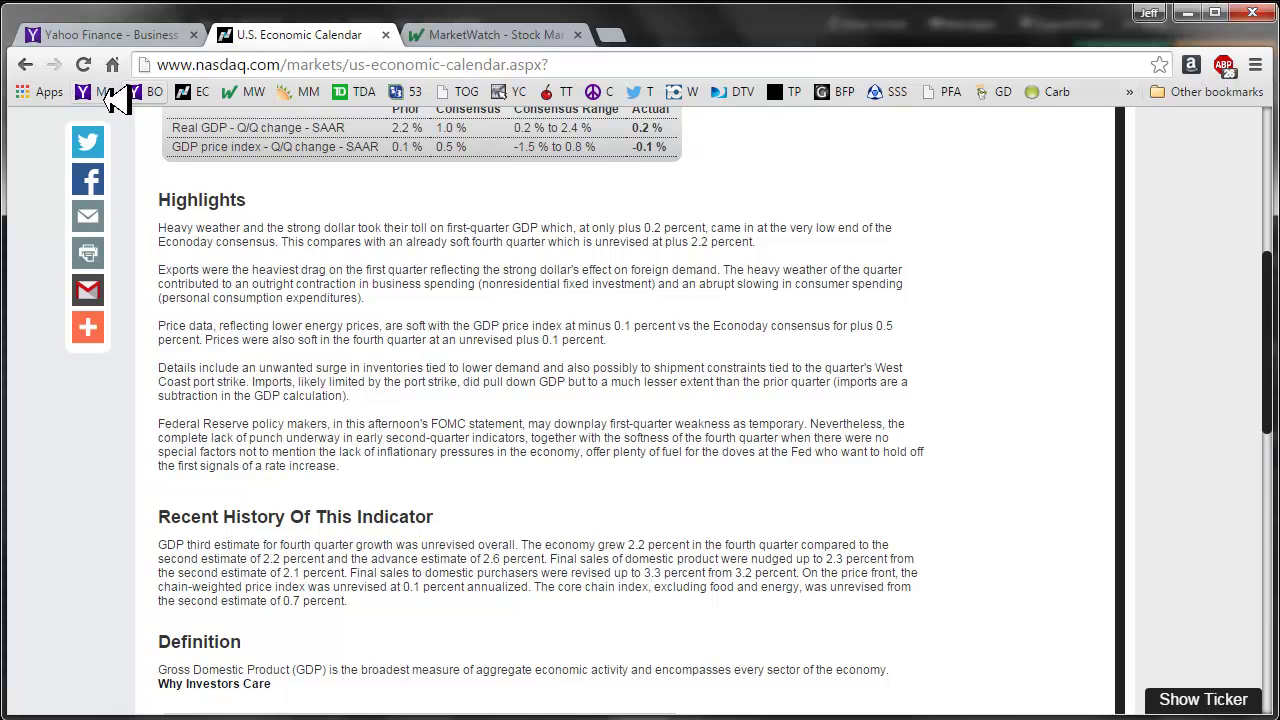
click(25, 64)
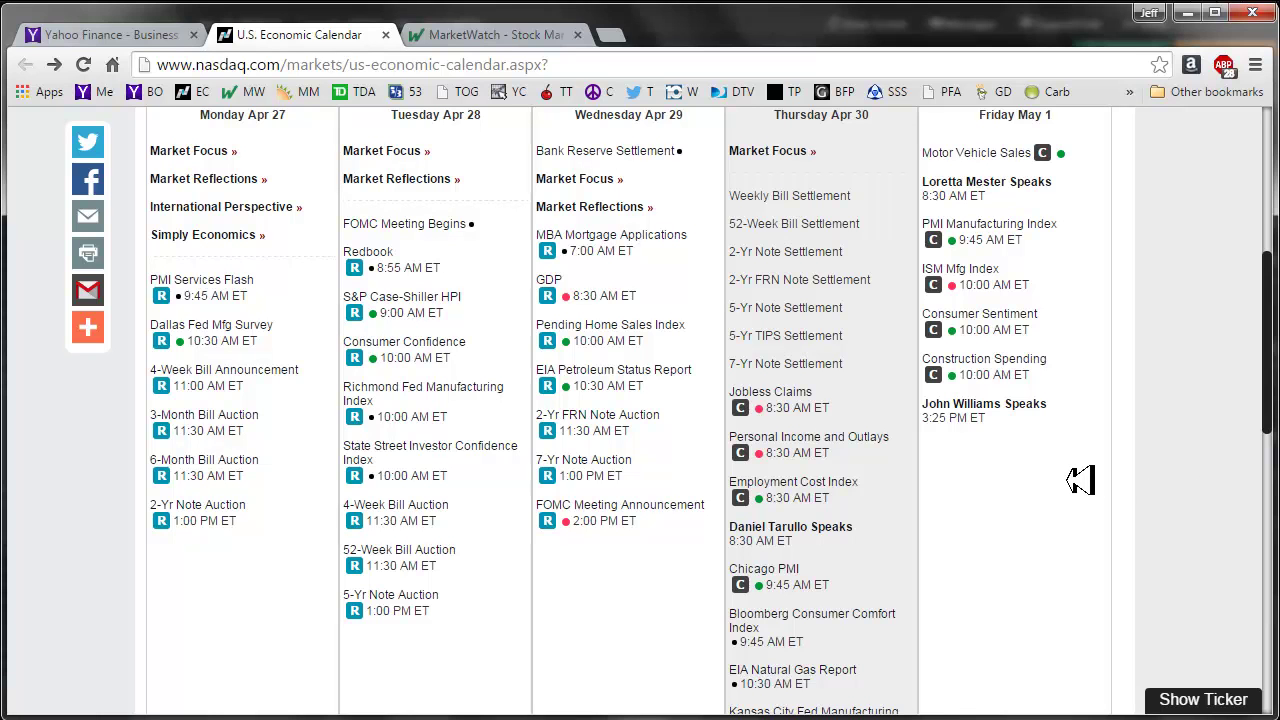
Examine the scheduled reports and speakers for Thursday Apr 30 and Friday May 1 in the economic calendar
scroll(1072, 483, down, 1)
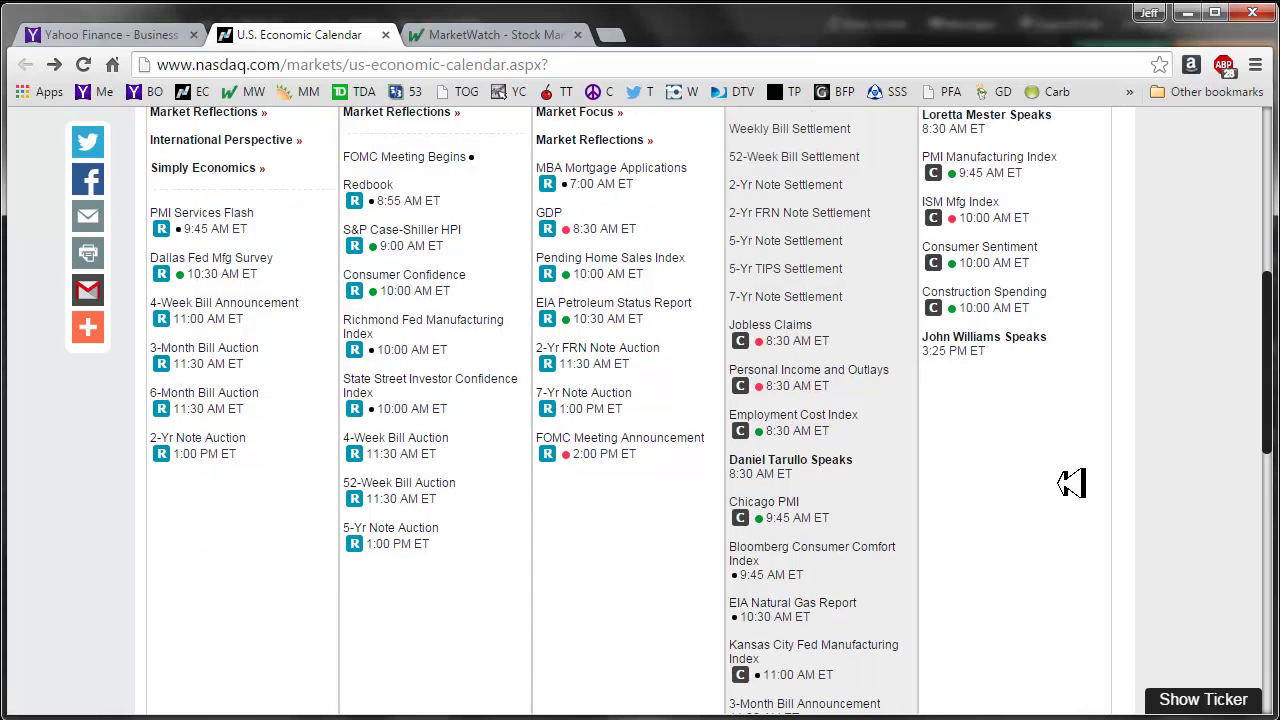
scroll(1072, 483, up, 1)
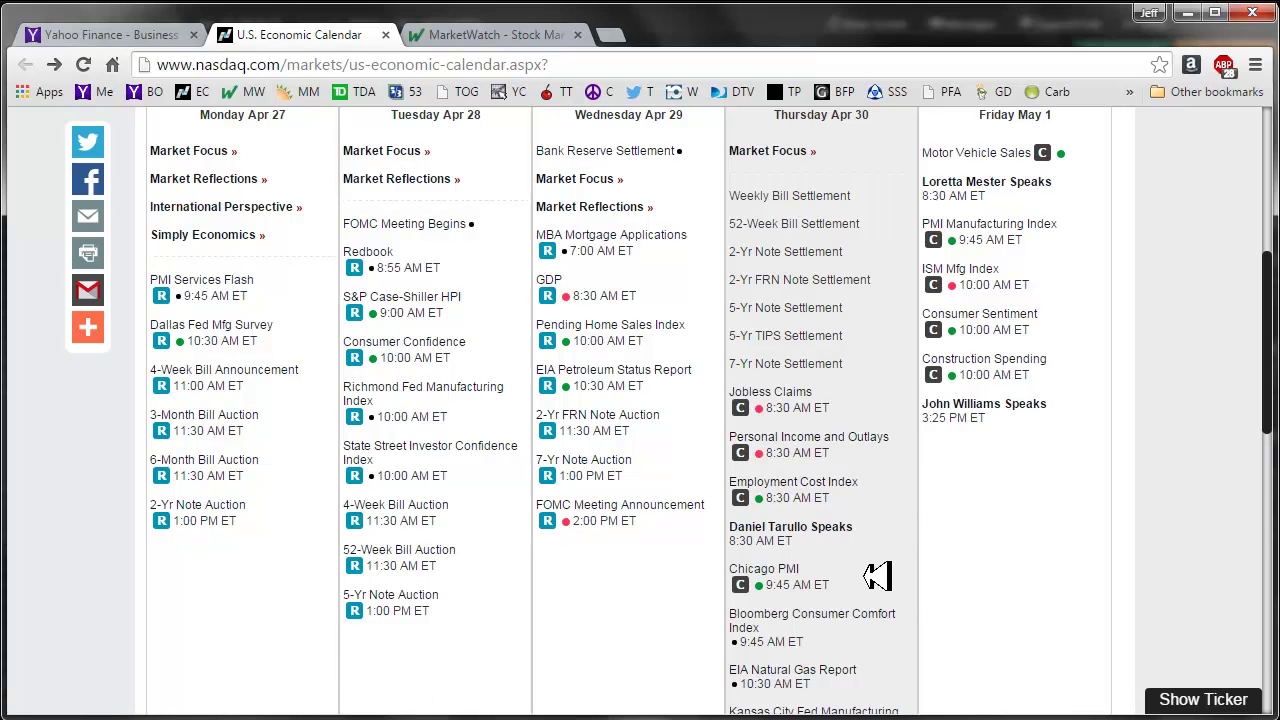
scroll(877, 575, down, 2)
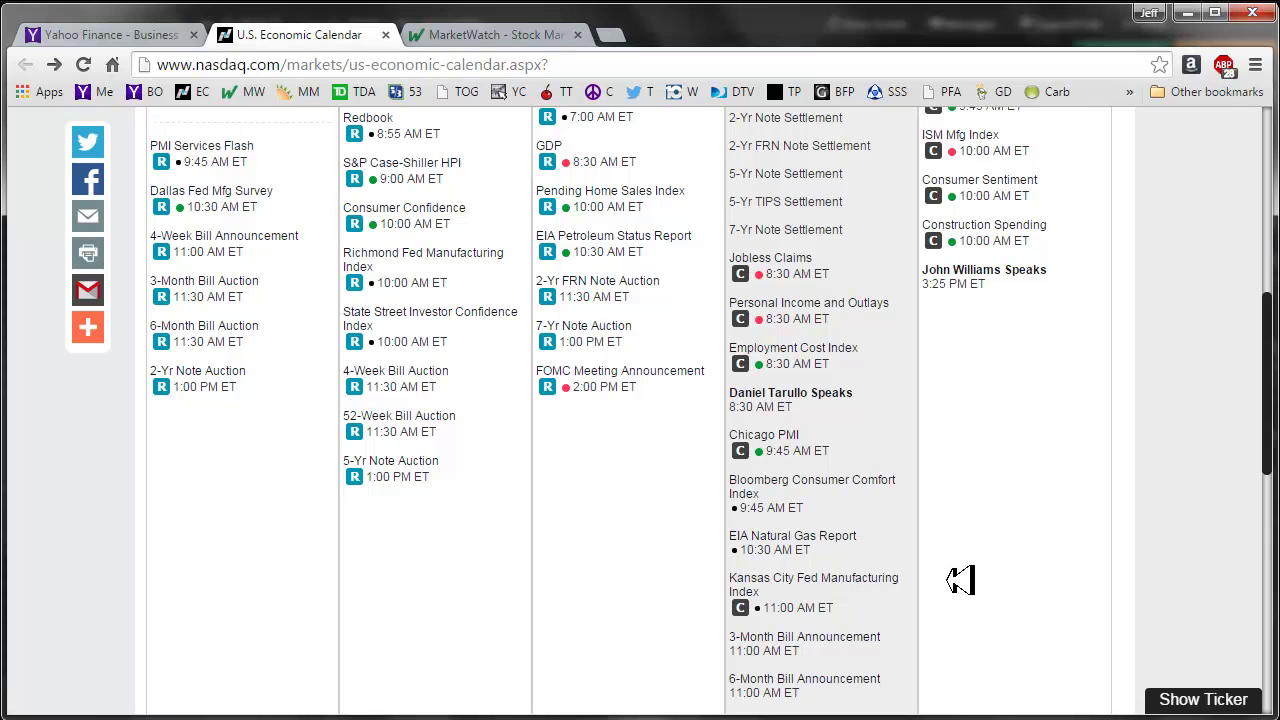
scroll(972, 569, down, 1)
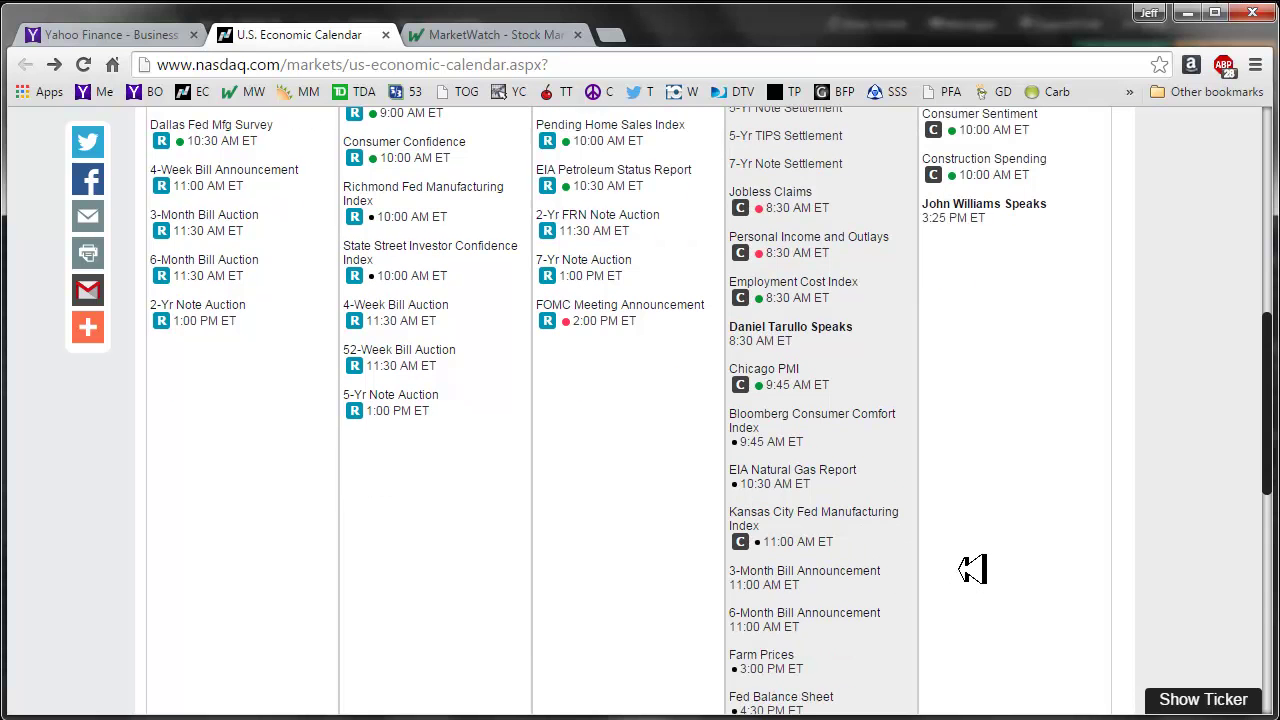
scroll(972, 569, down, 2)
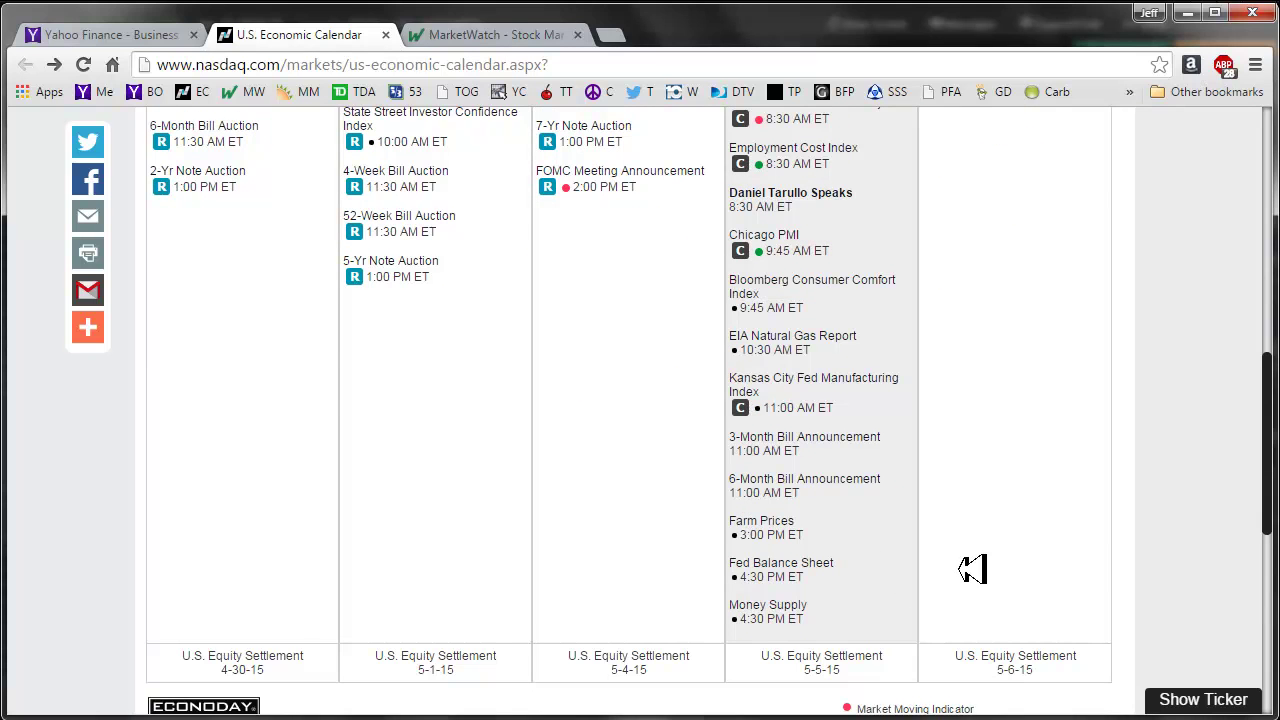
scroll(972, 569, up, 2)
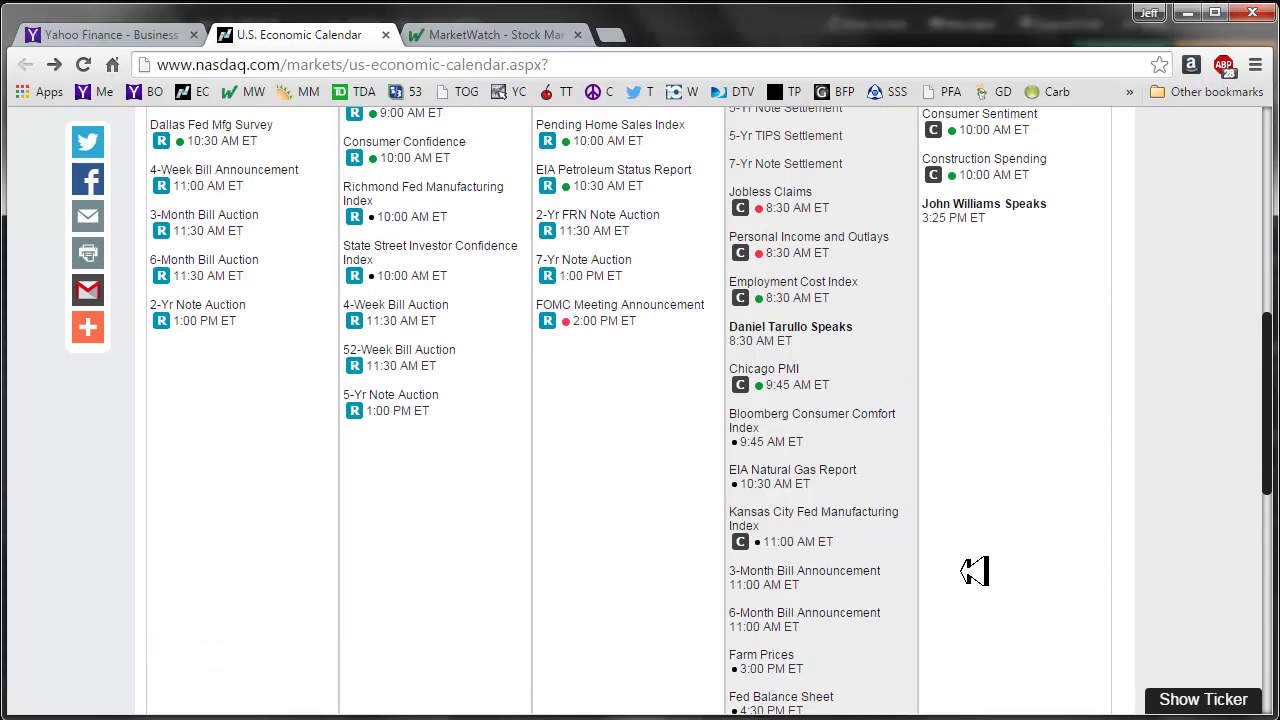
scroll(974, 571, up, 3)
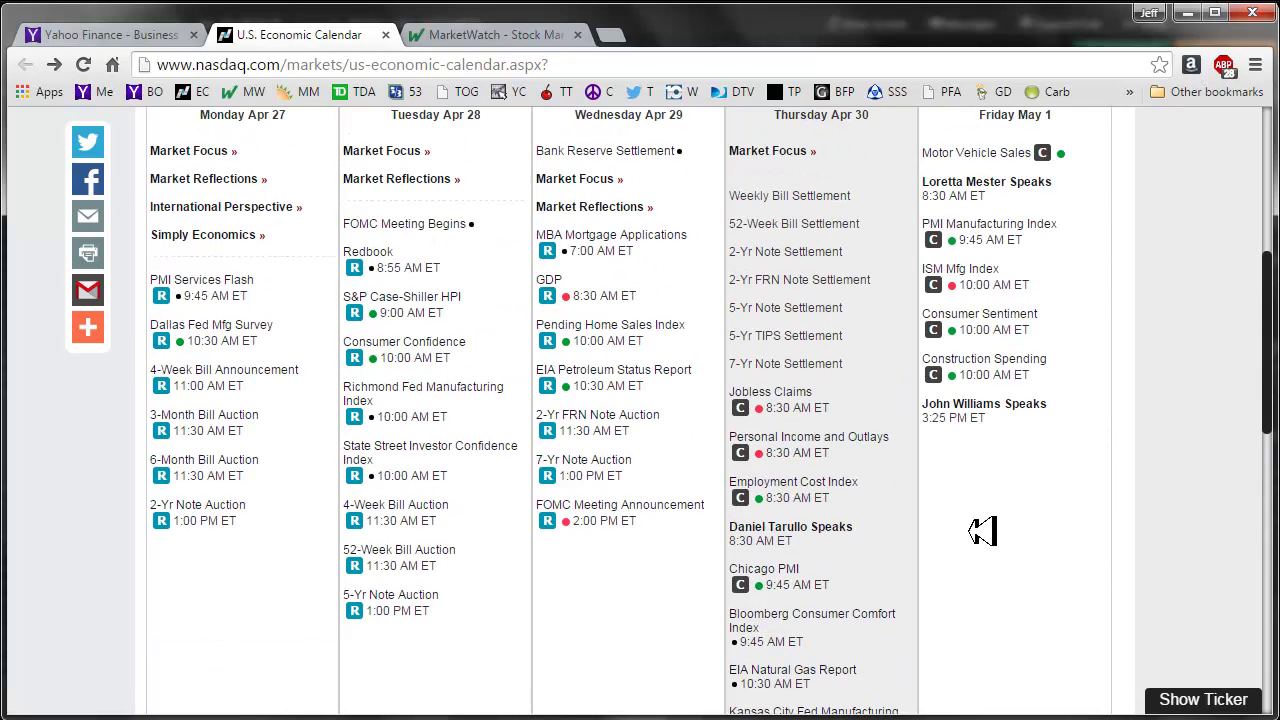
scroll(1021, 507, up, 1)
scroll(1021, 507, down, 1)
Switch to the MarketWatch home page and review its headlines, futures and U.S. market quotes
click(503, 33)
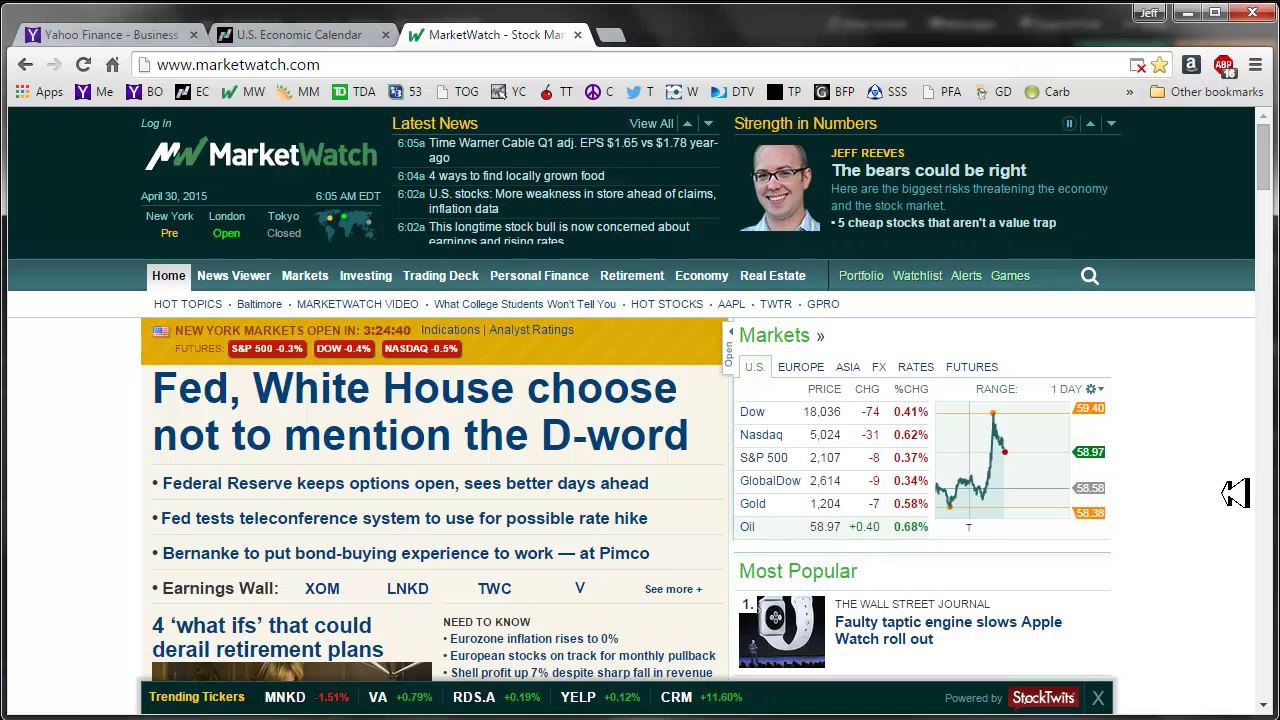
scroll(1234, 493, down, 1)
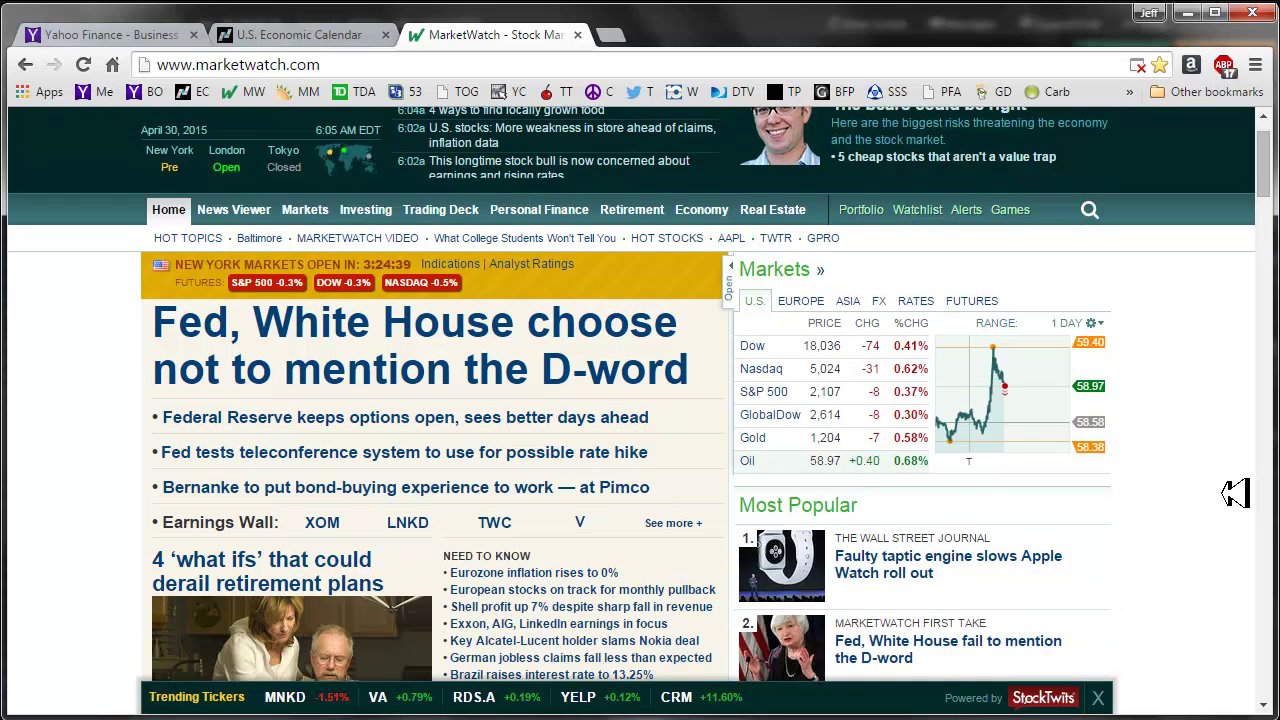
scroll(1234, 493, down, 3)
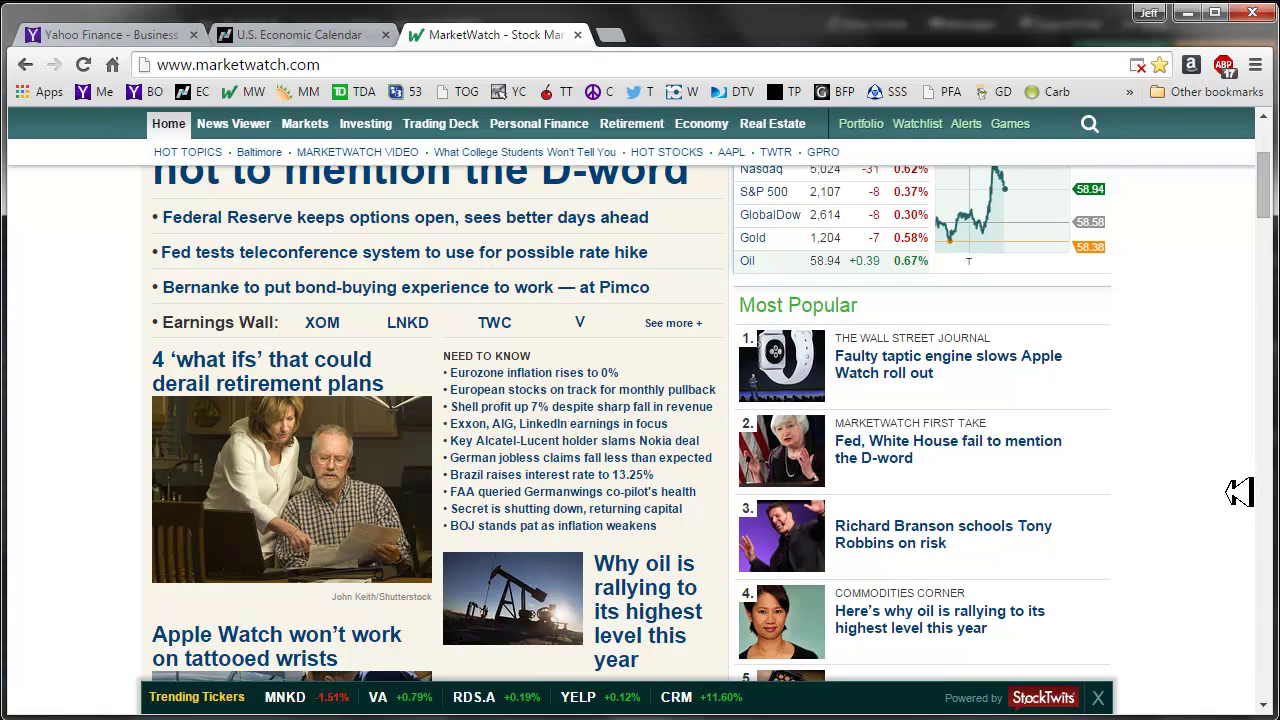
scroll(1238, 492, up, 2)
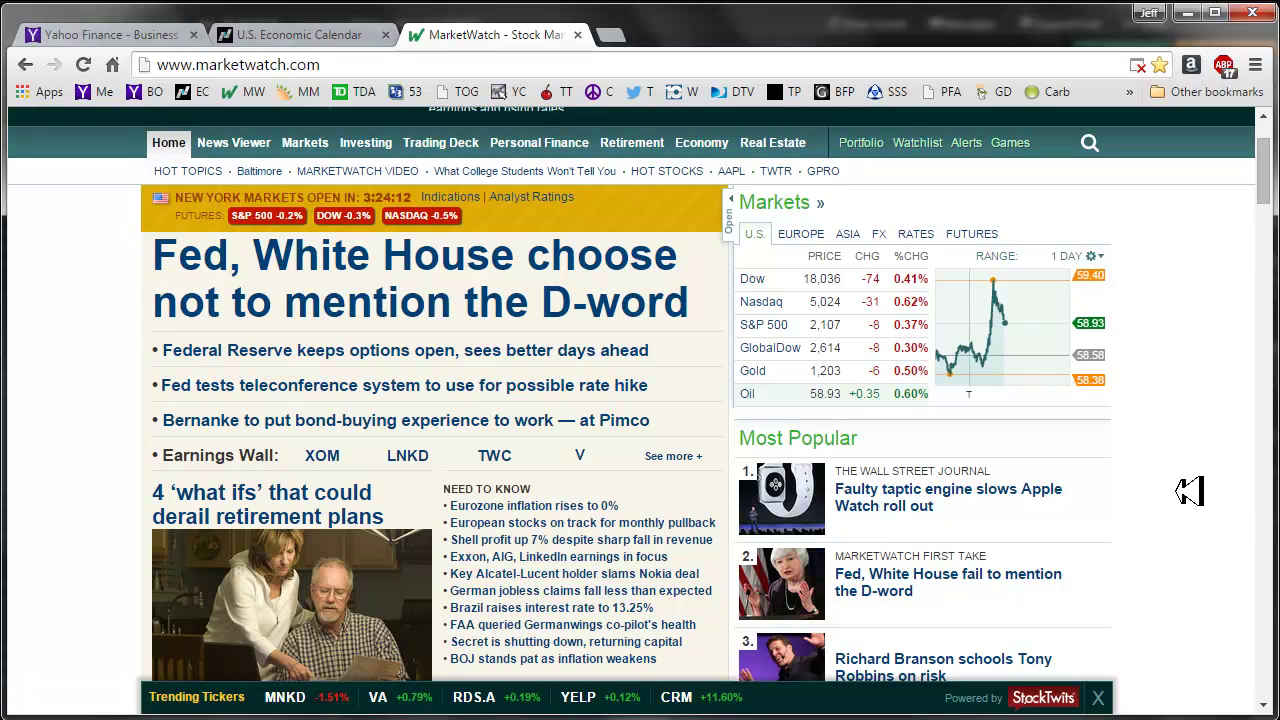
Check the Asian and then the European index quotes in the MarketWatch Markets table
click(848, 234)
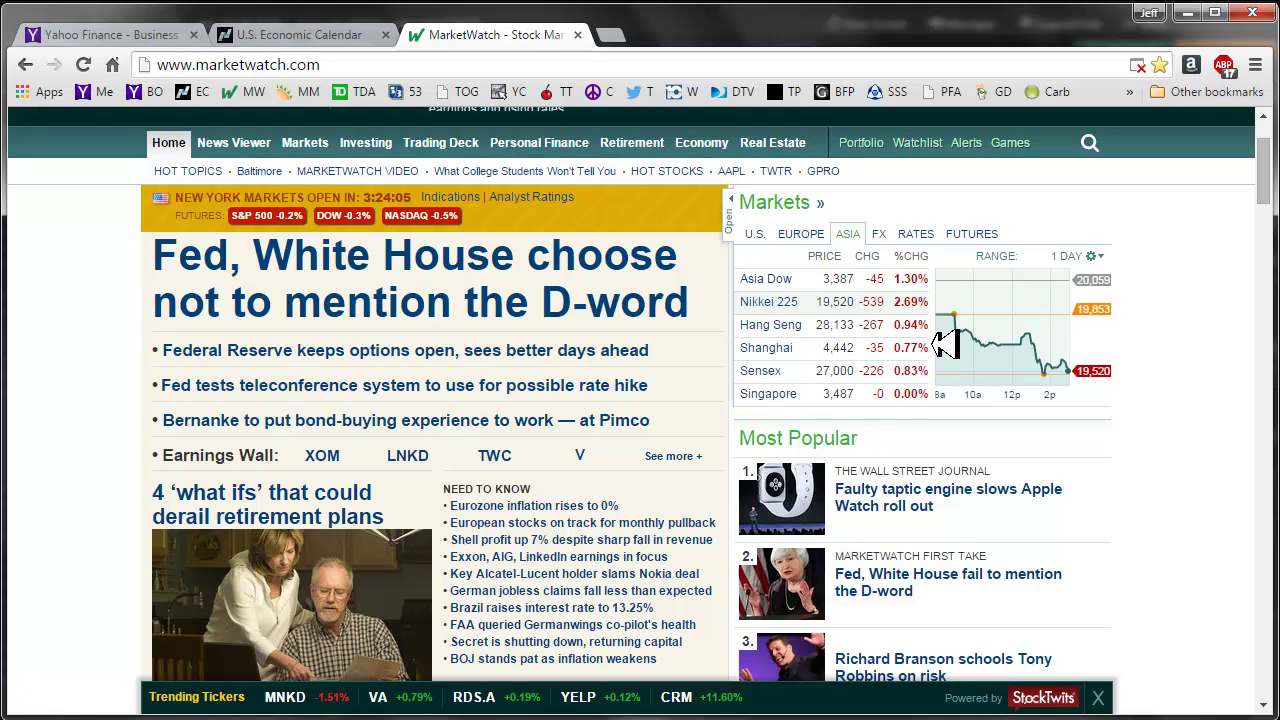
click(805, 234)
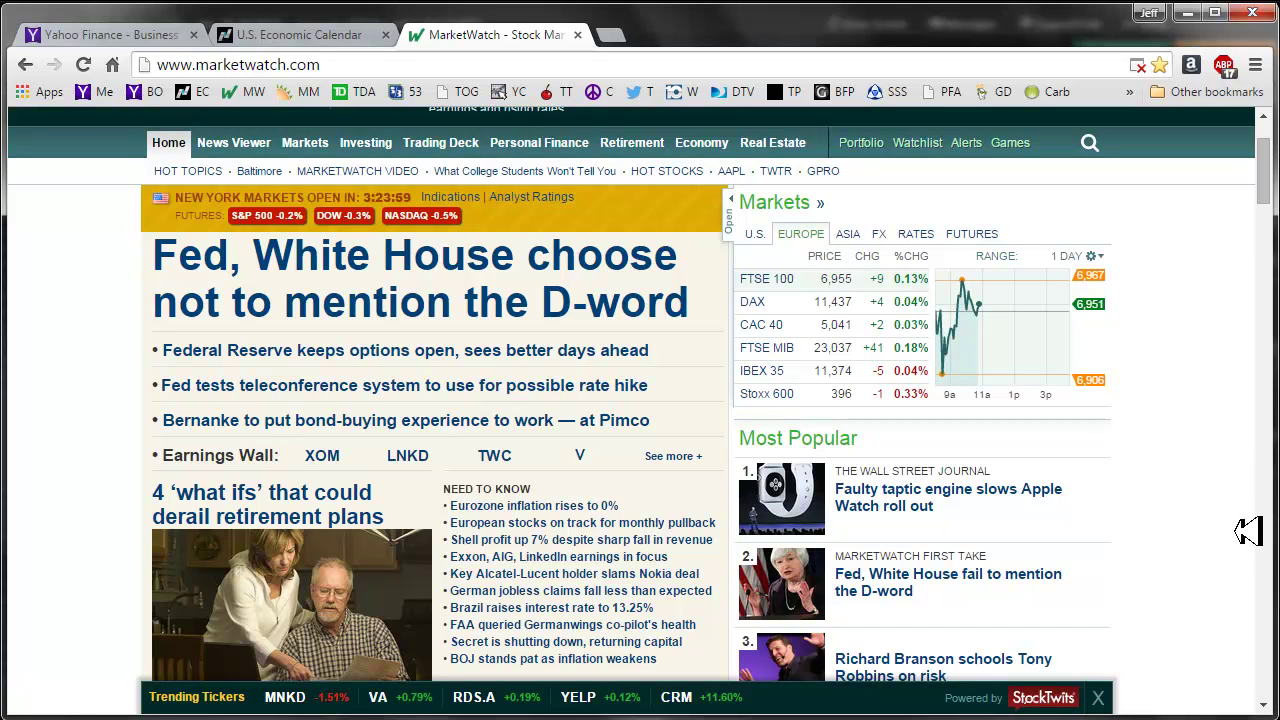
scroll(1250, 525, up, 2)
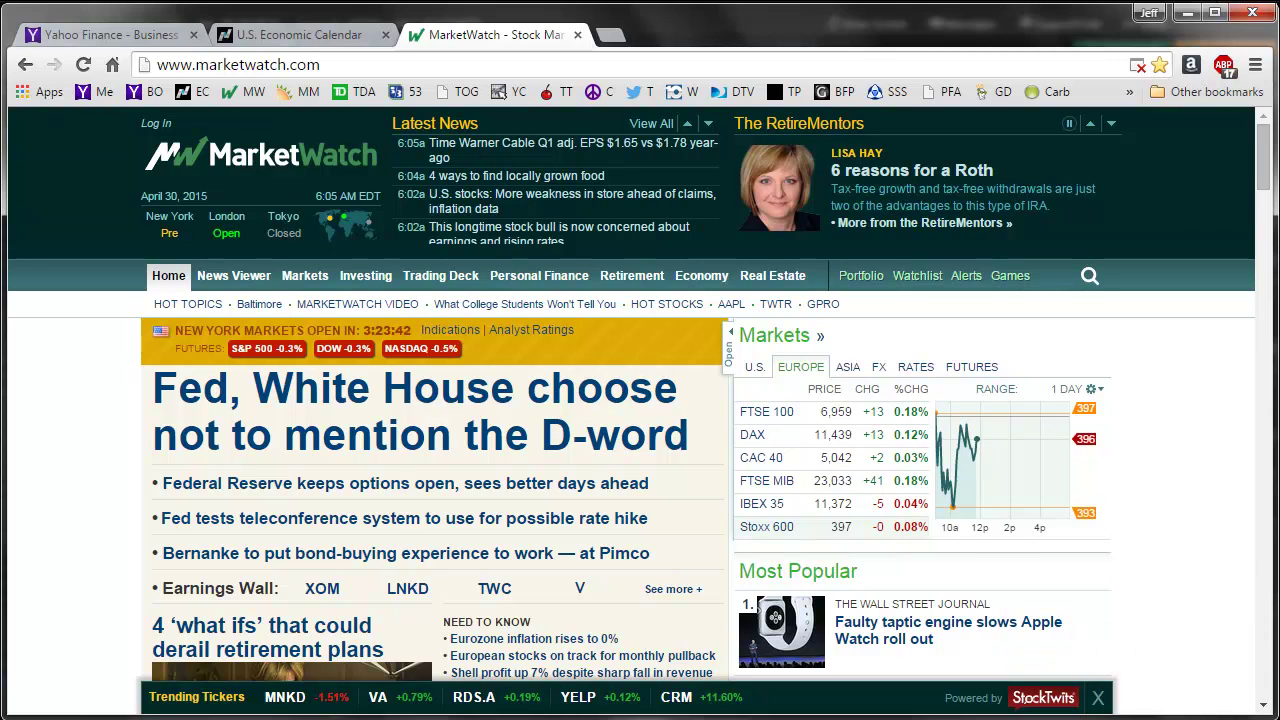
Switch to thinkorswim and examine the weekly and daily charts of /GC from the 00 Indices watchlist
mouse_move(70, 712)
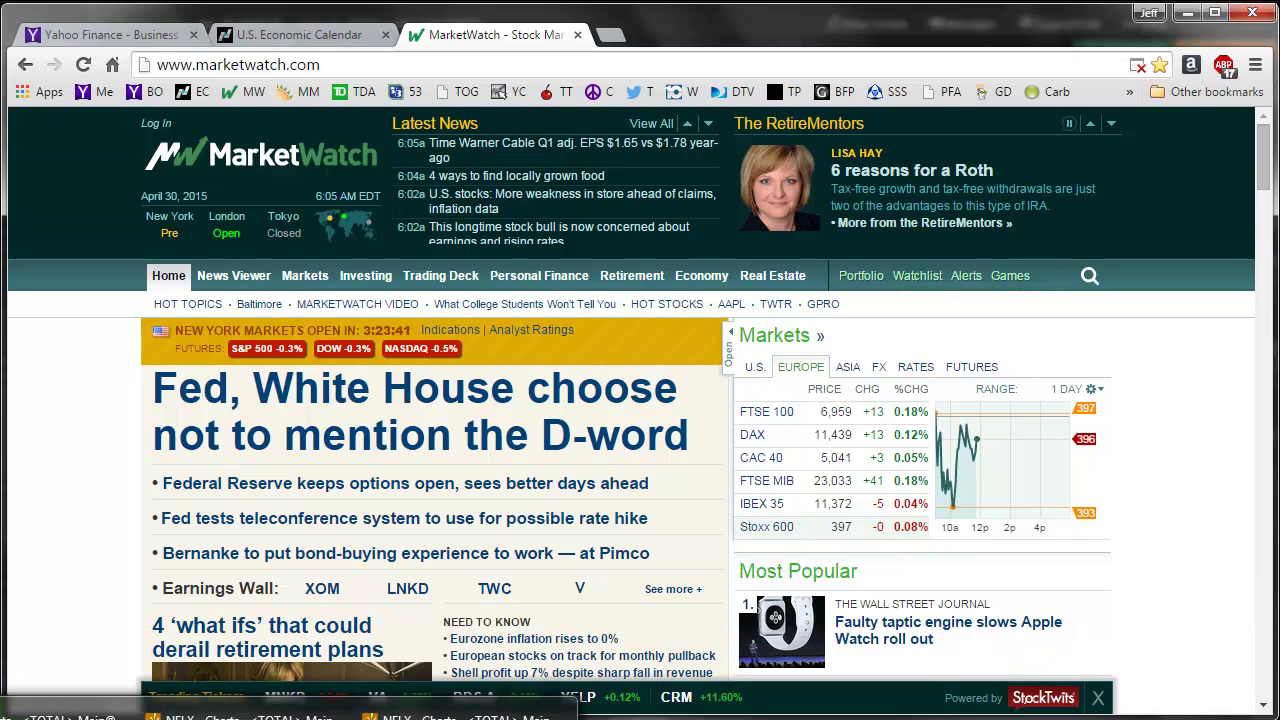
click(70, 714)
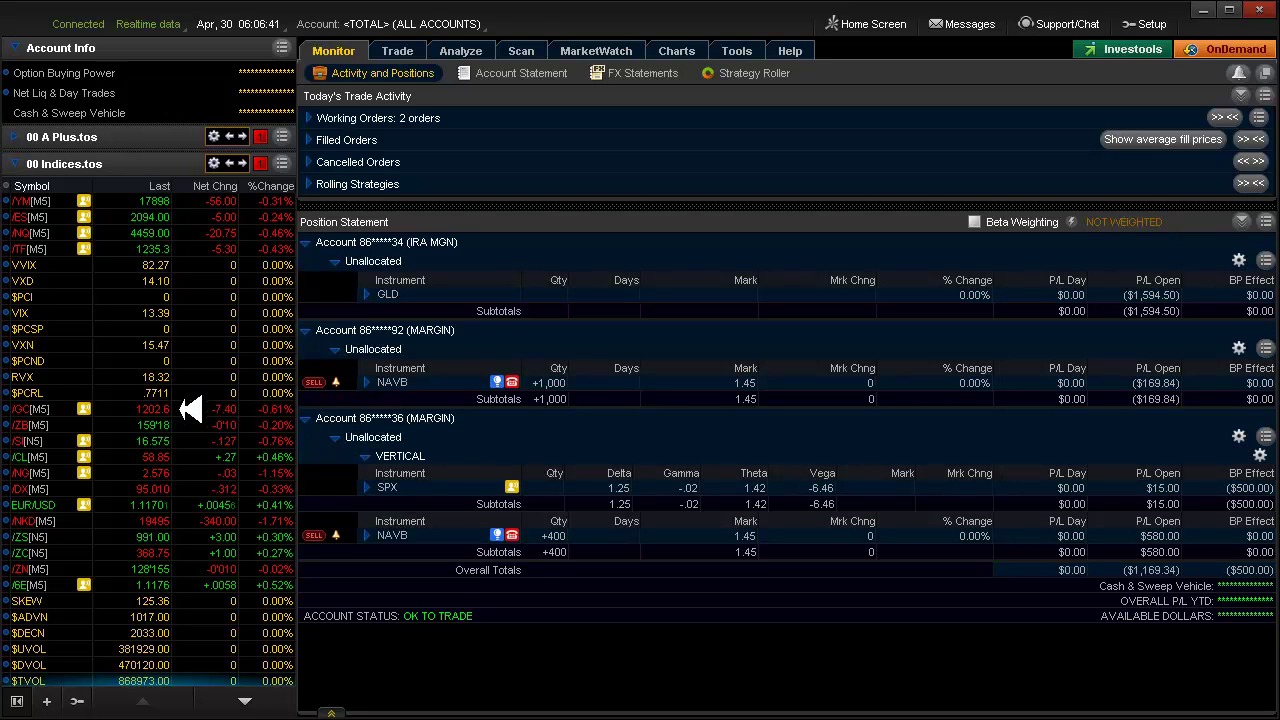
click(74, 410)
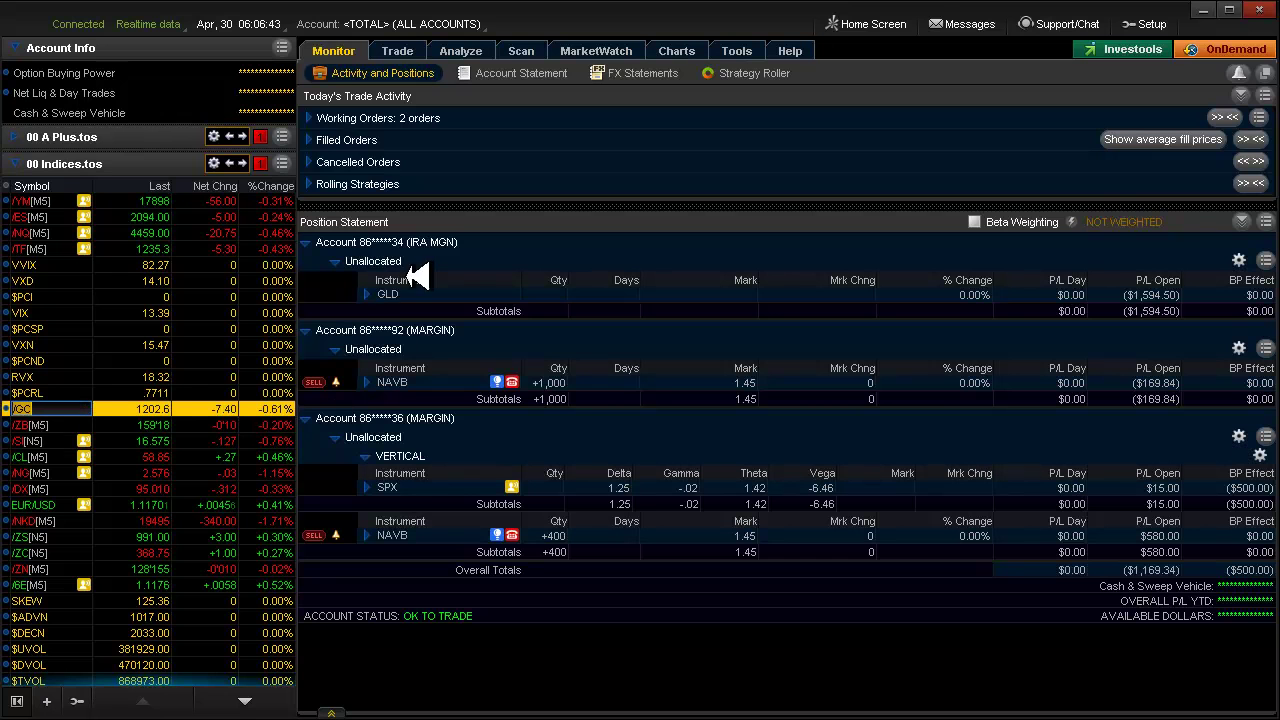
click(688, 48)
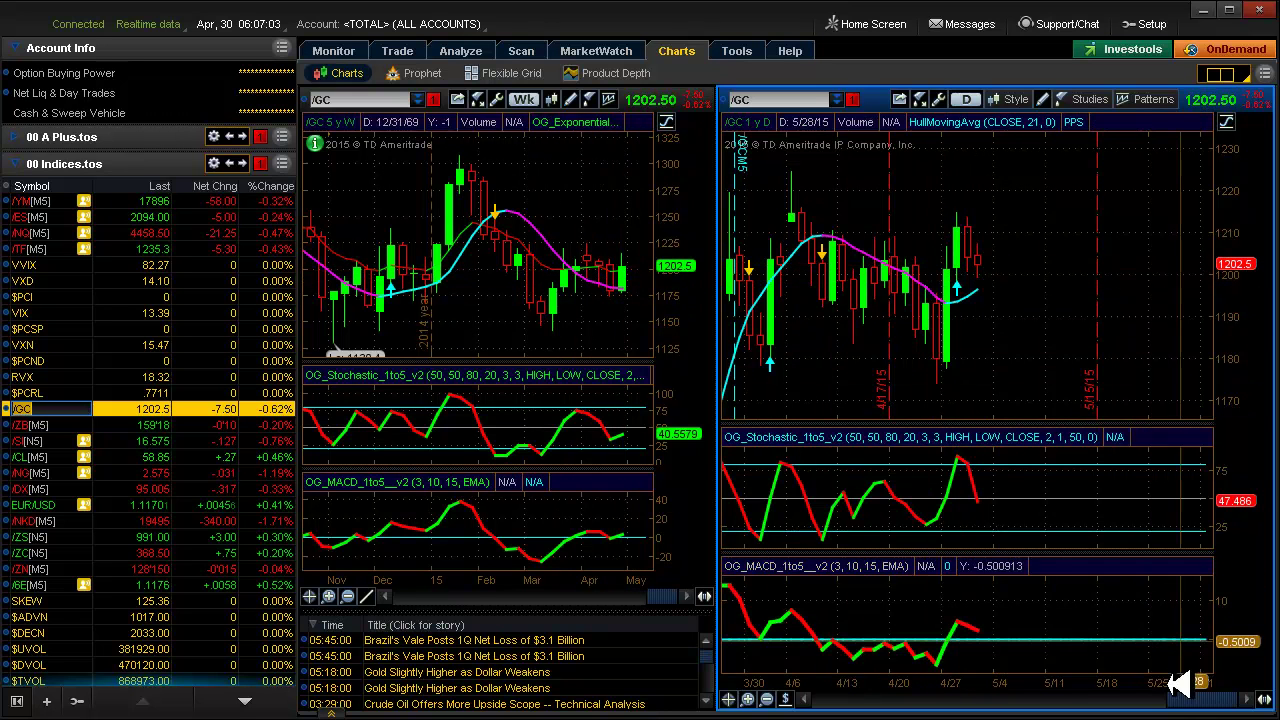
drag(818, 700, 818, 700)
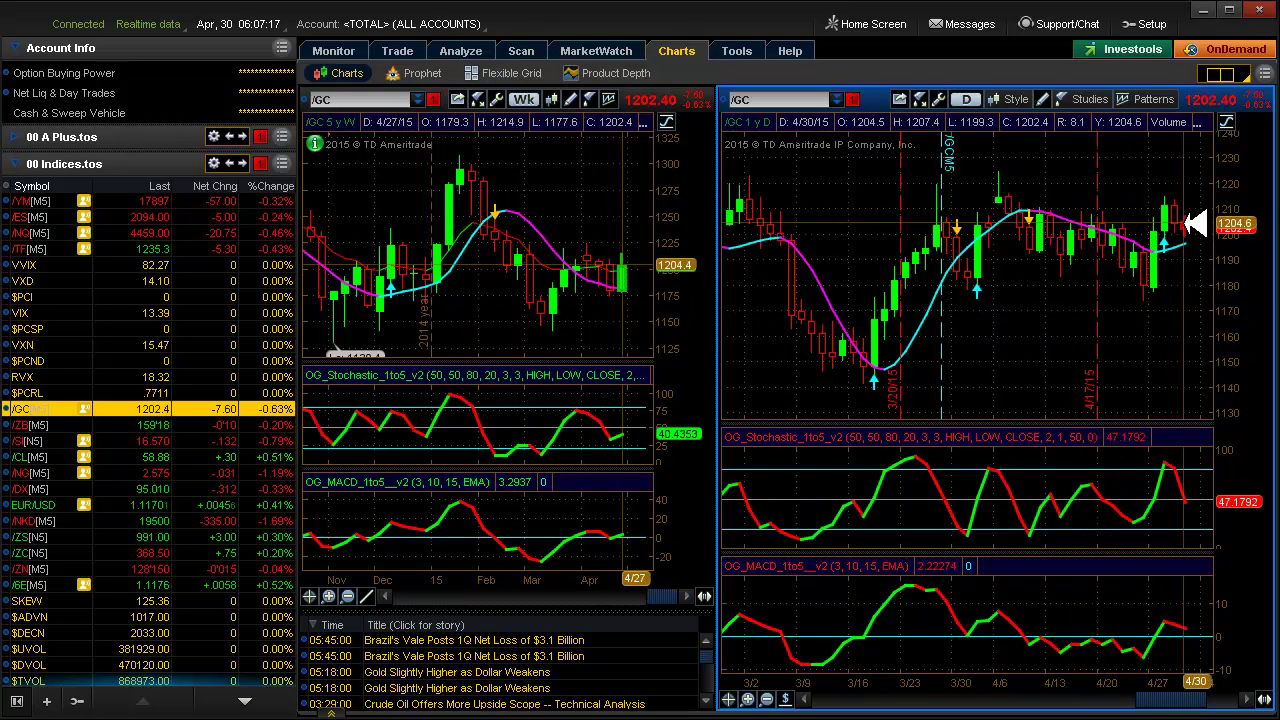
click(1262, 698)
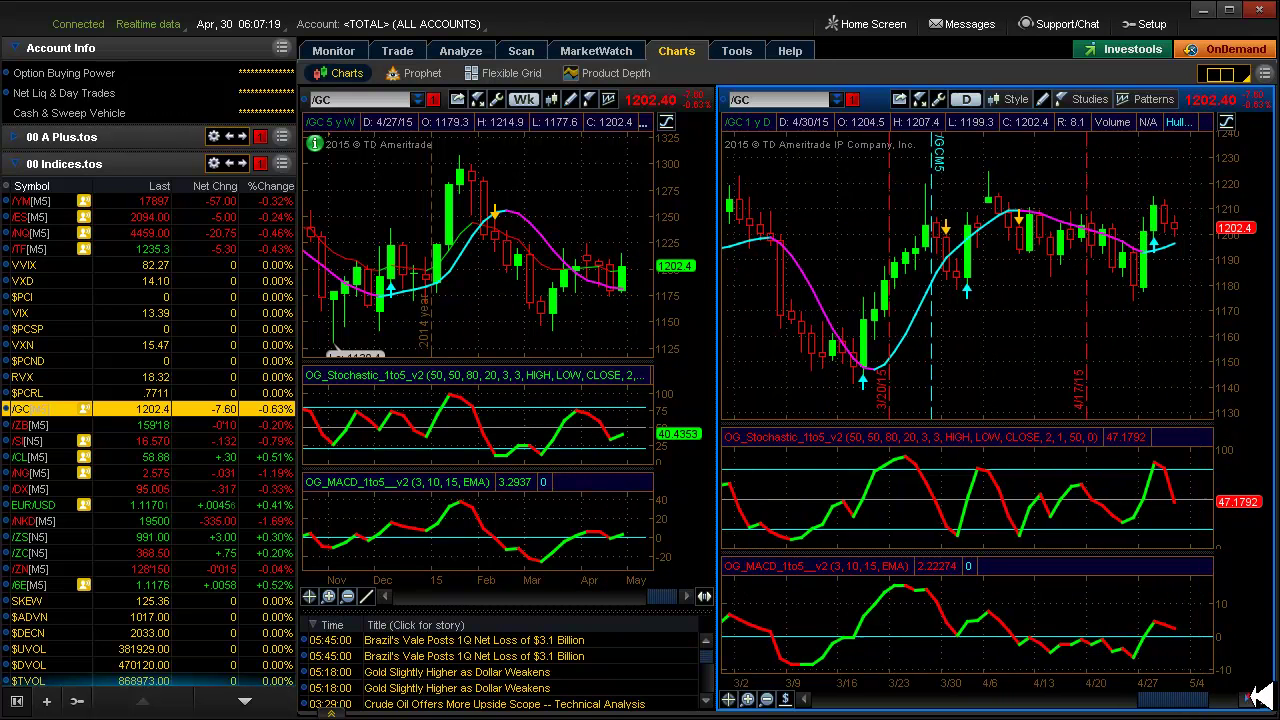
click(1260, 698)
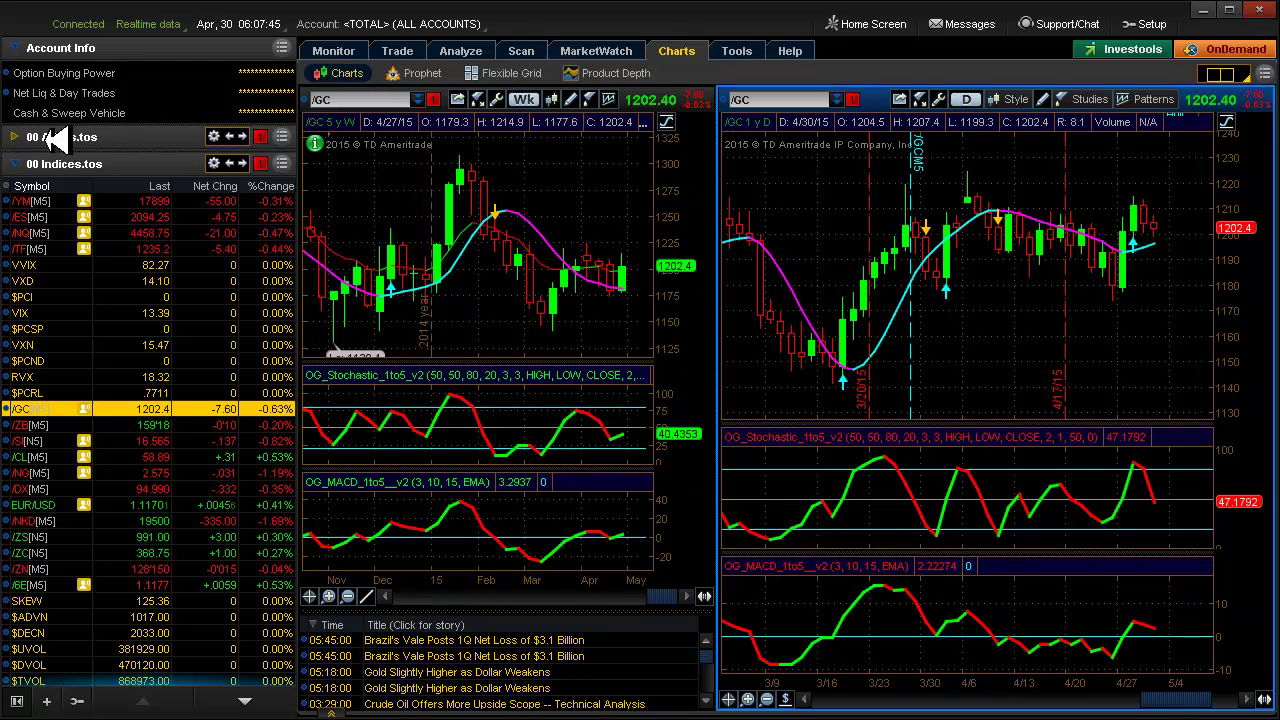
Select AAPL in the 00 A Plus watchlist and examine its weekly and daily charts
click(318, 52)
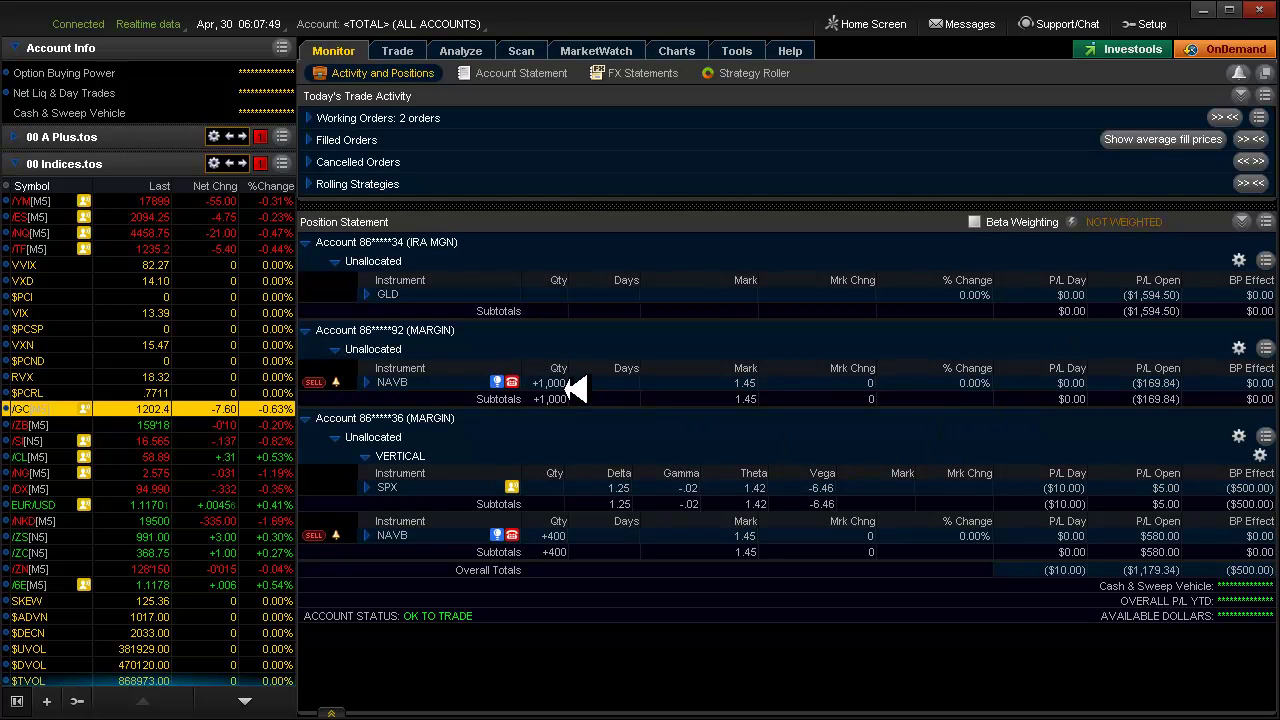
click(18, 137)
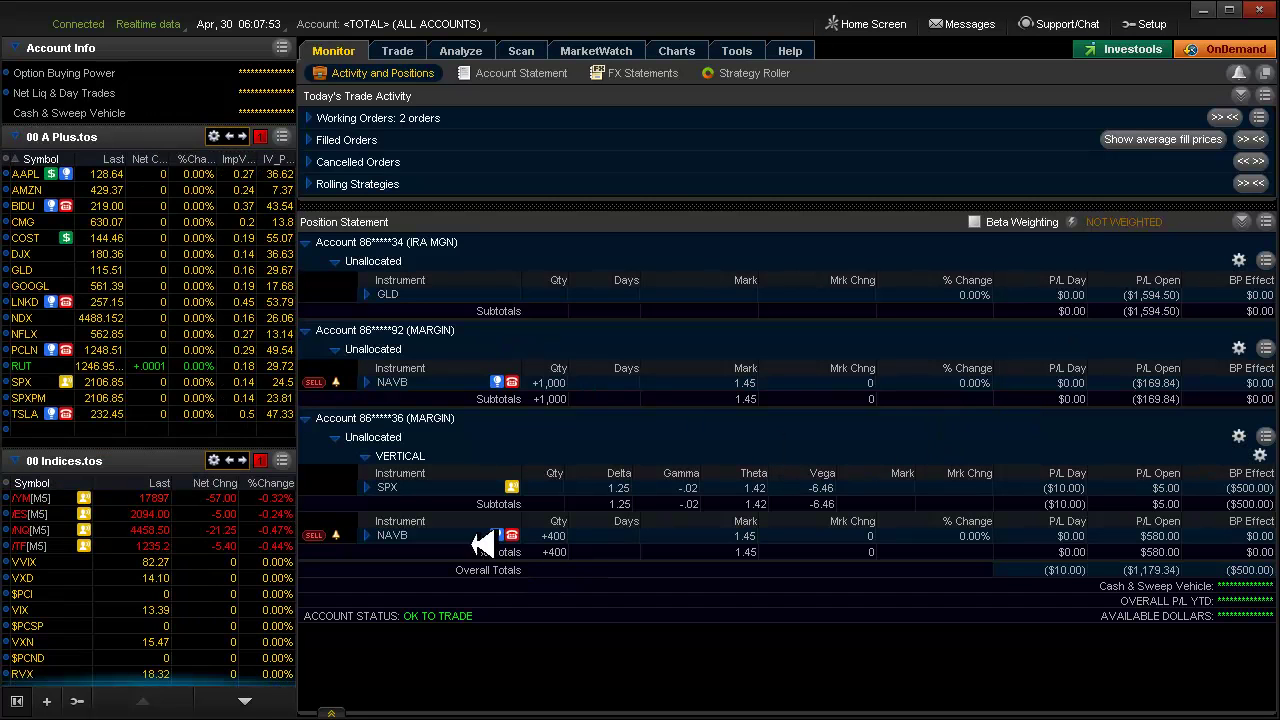
click(33, 172)
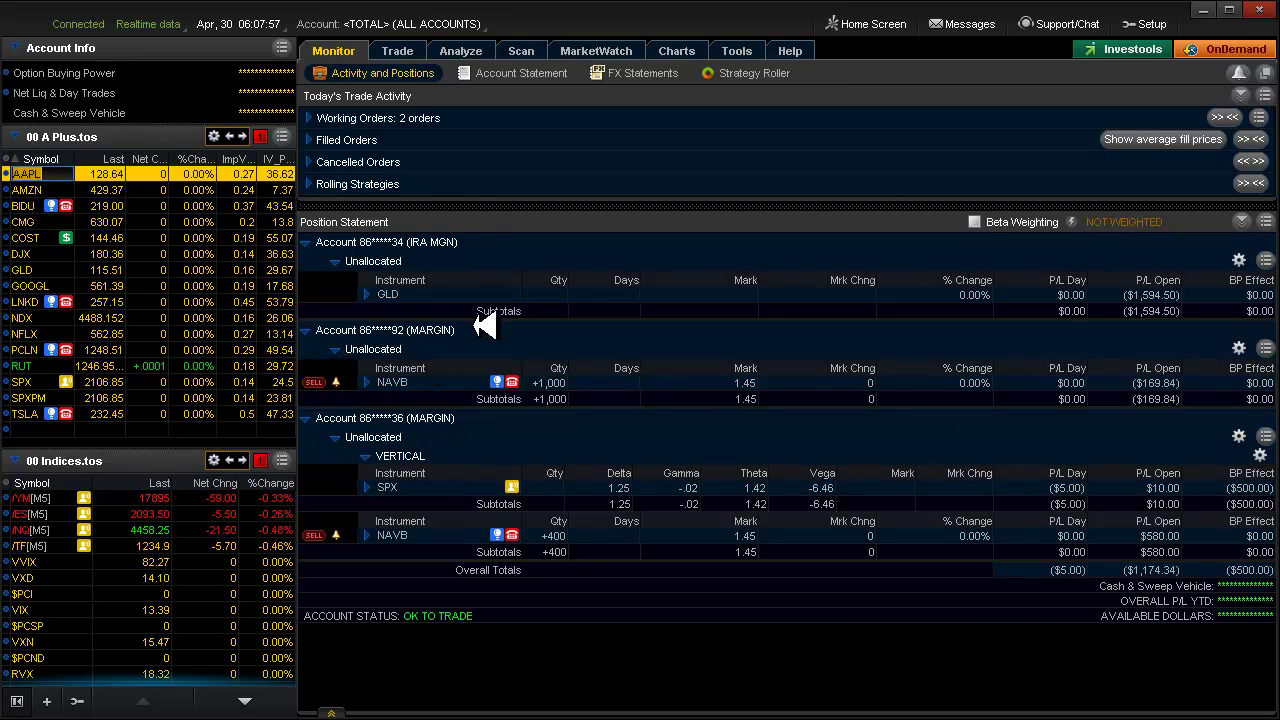
mouse_move(690, 40)
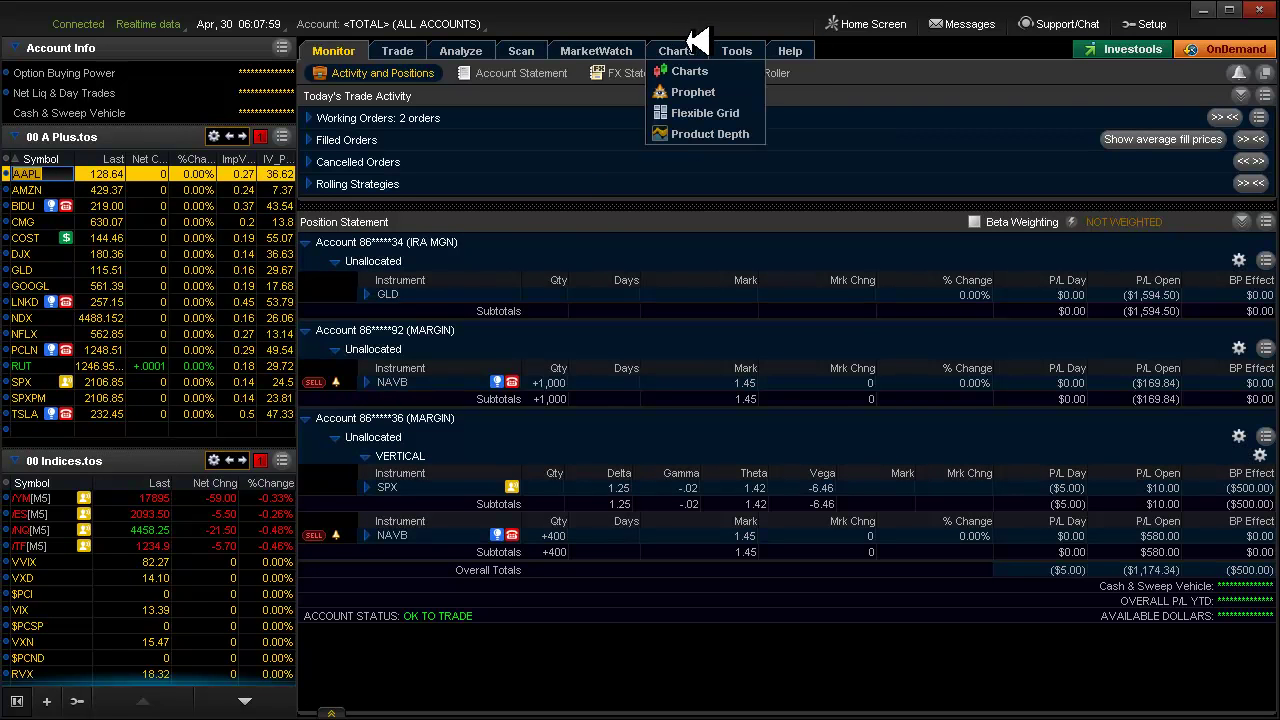
click(689, 71)
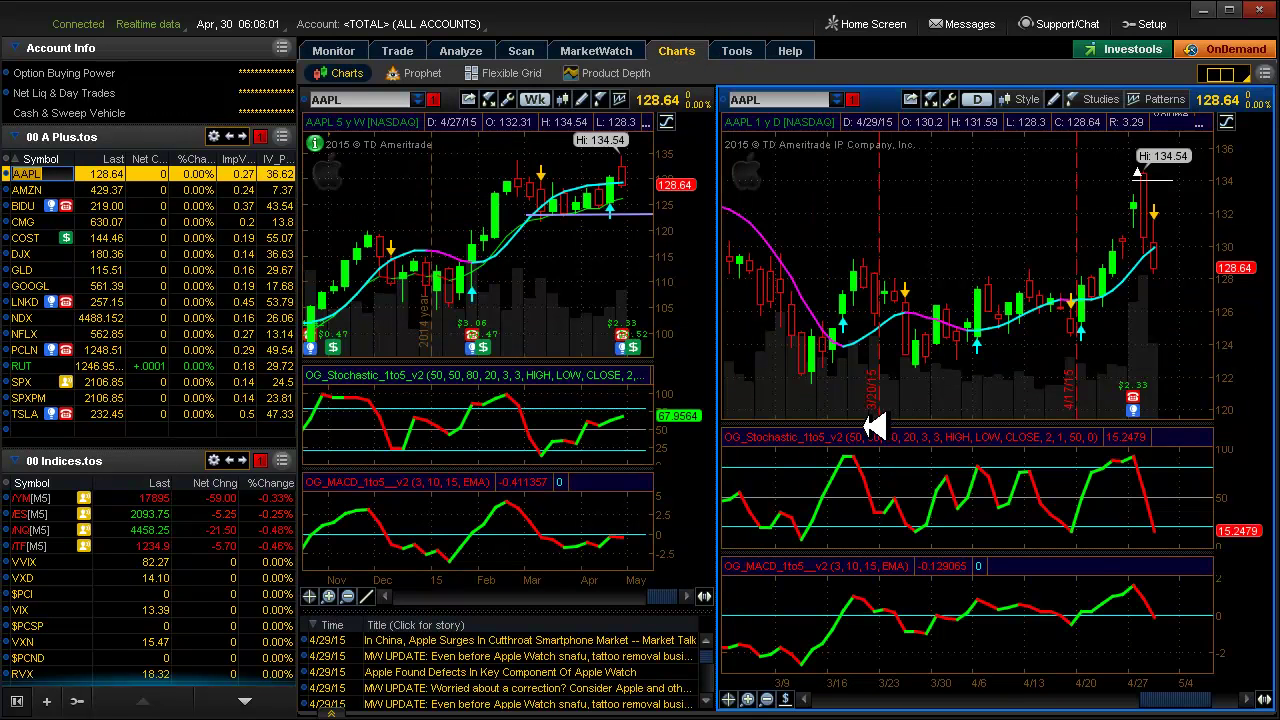
click(1262, 699)
click(1262, 699)
click(1262, 699)
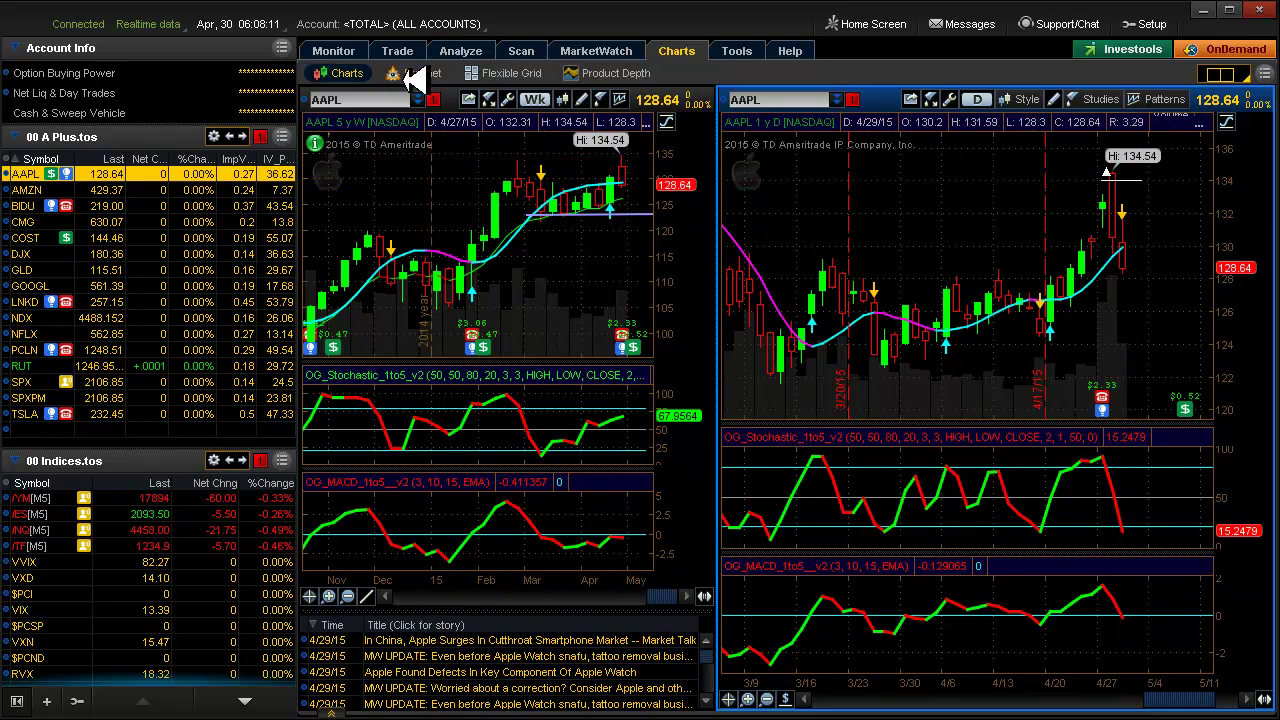
Analyze AAPL in the simulated-trades option chain, highlighting the MAY1 15 calls at strikes 126 and 125
click(476, 50)
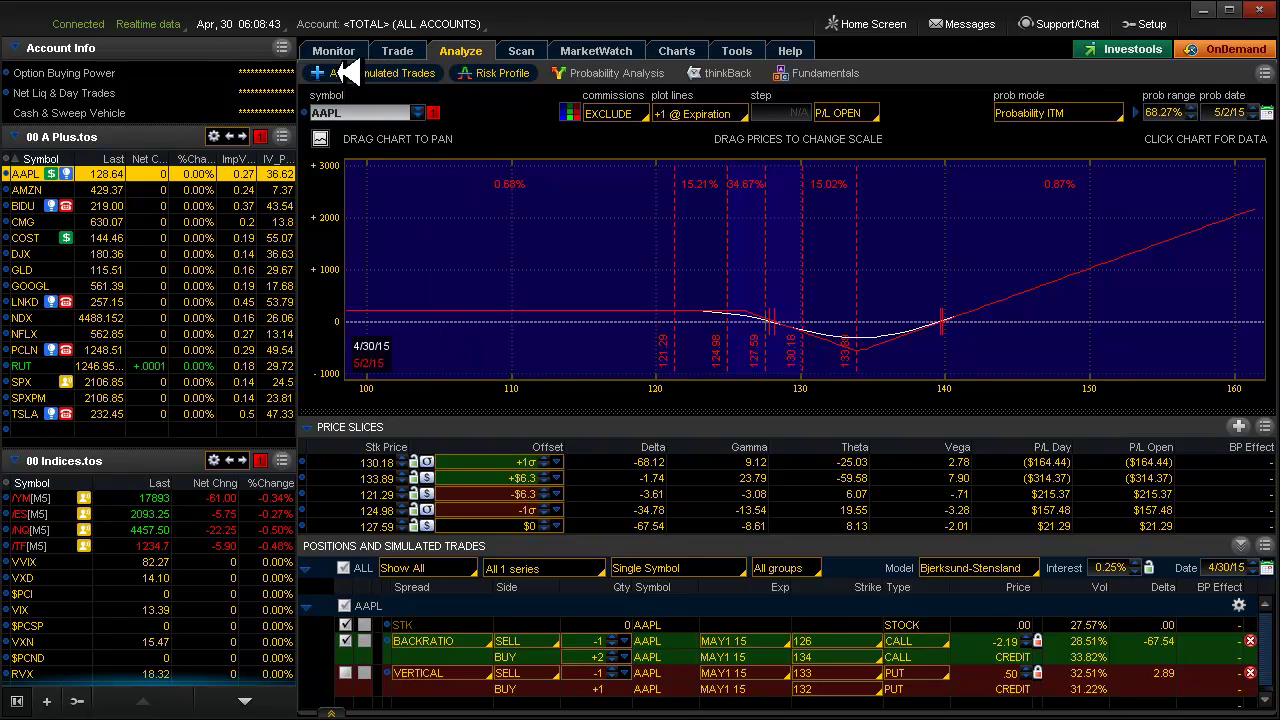
click(345, 73)
scroll(688, 318, down, 2)
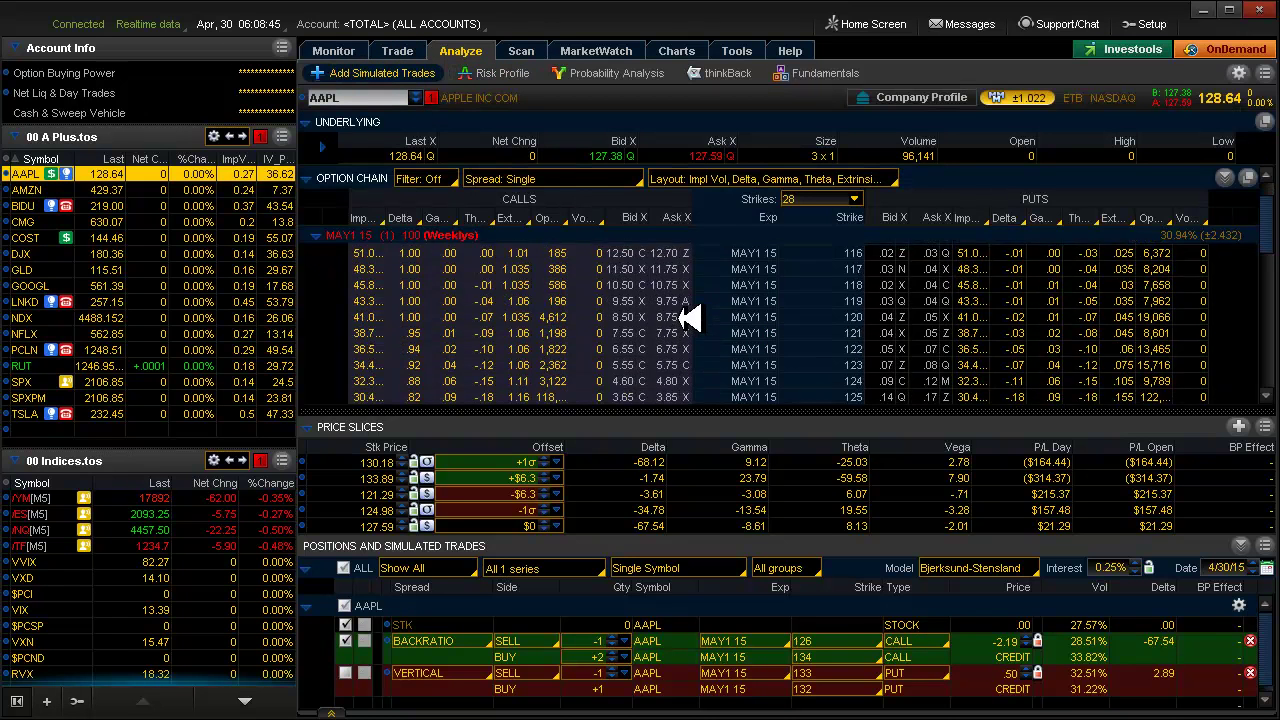
scroll(688, 318, down, 5)
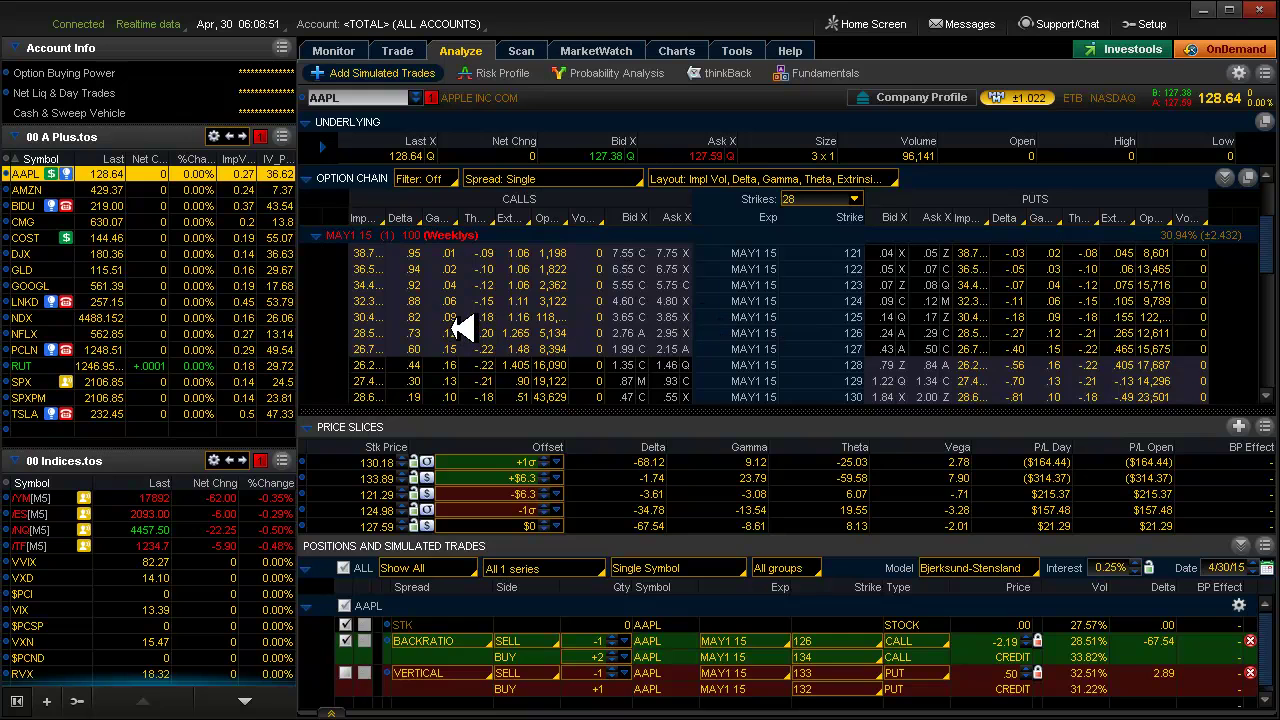
click(455, 331)
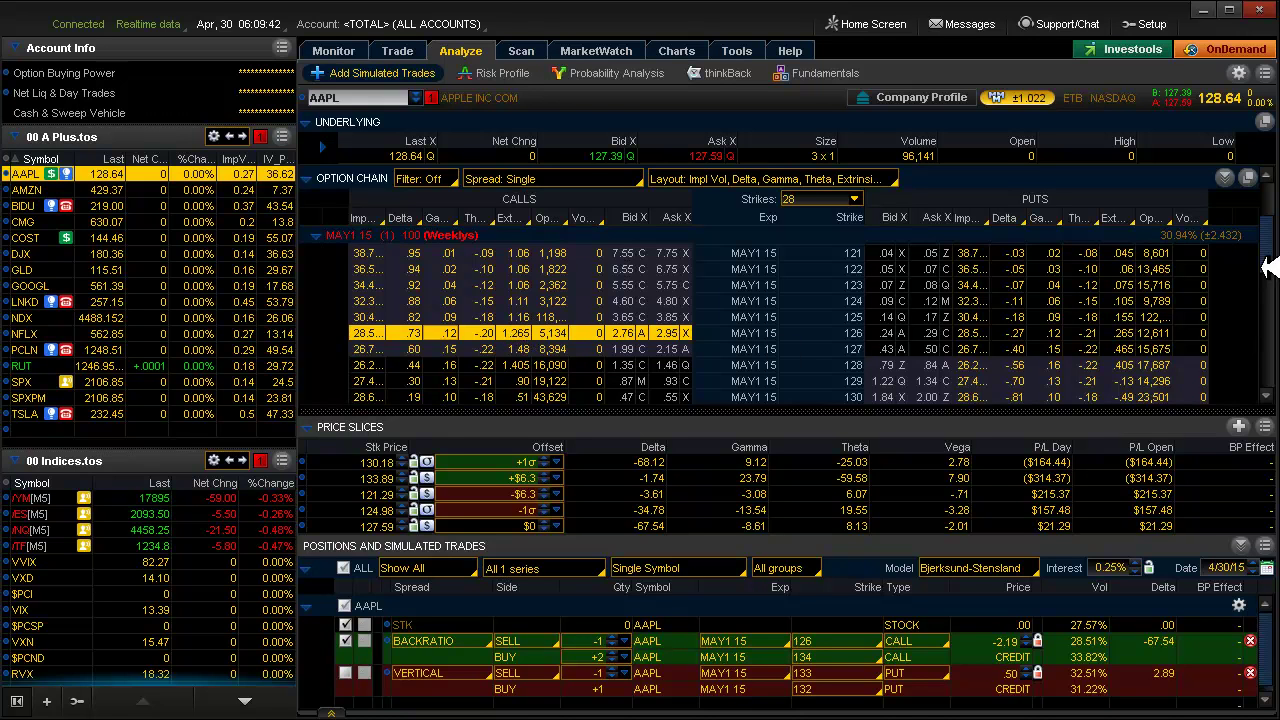
scroll(1265, 265, down, 1)
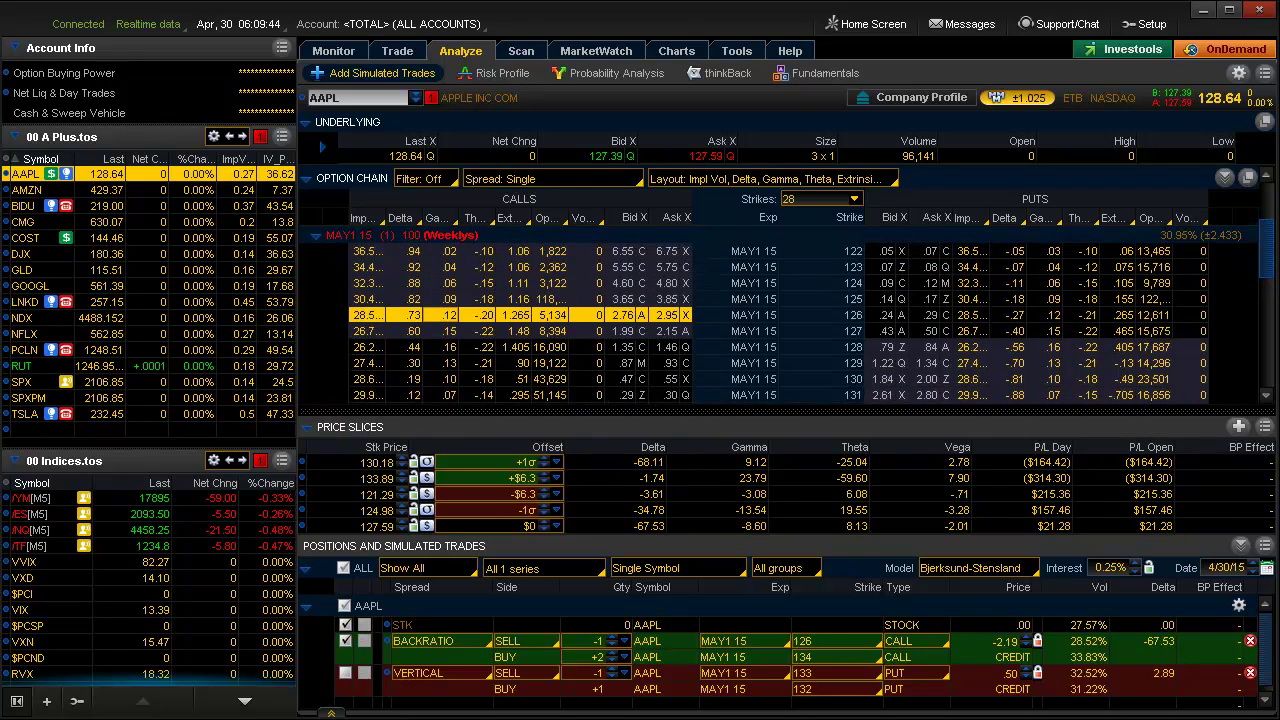
click(565, 298)
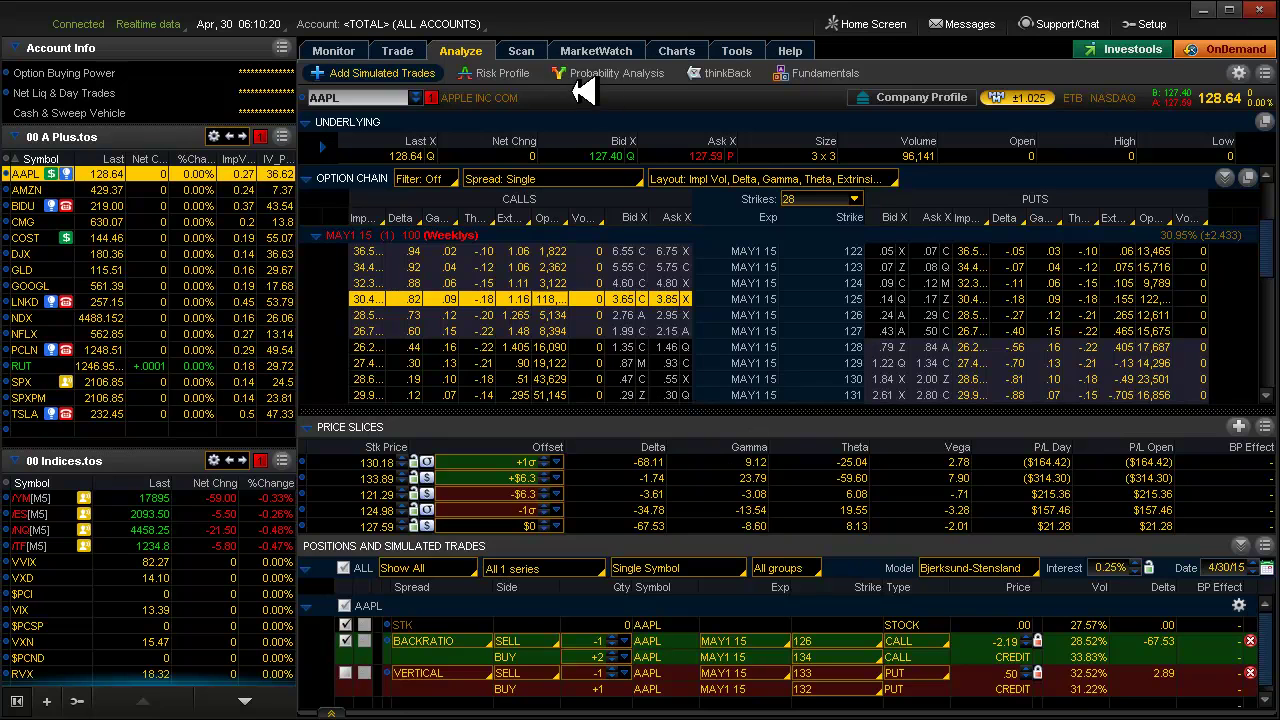
Examine AAPL's risk profile, and review the weekly and daily charts of AMZN from the 00 A Plus watchlist
click(508, 70)
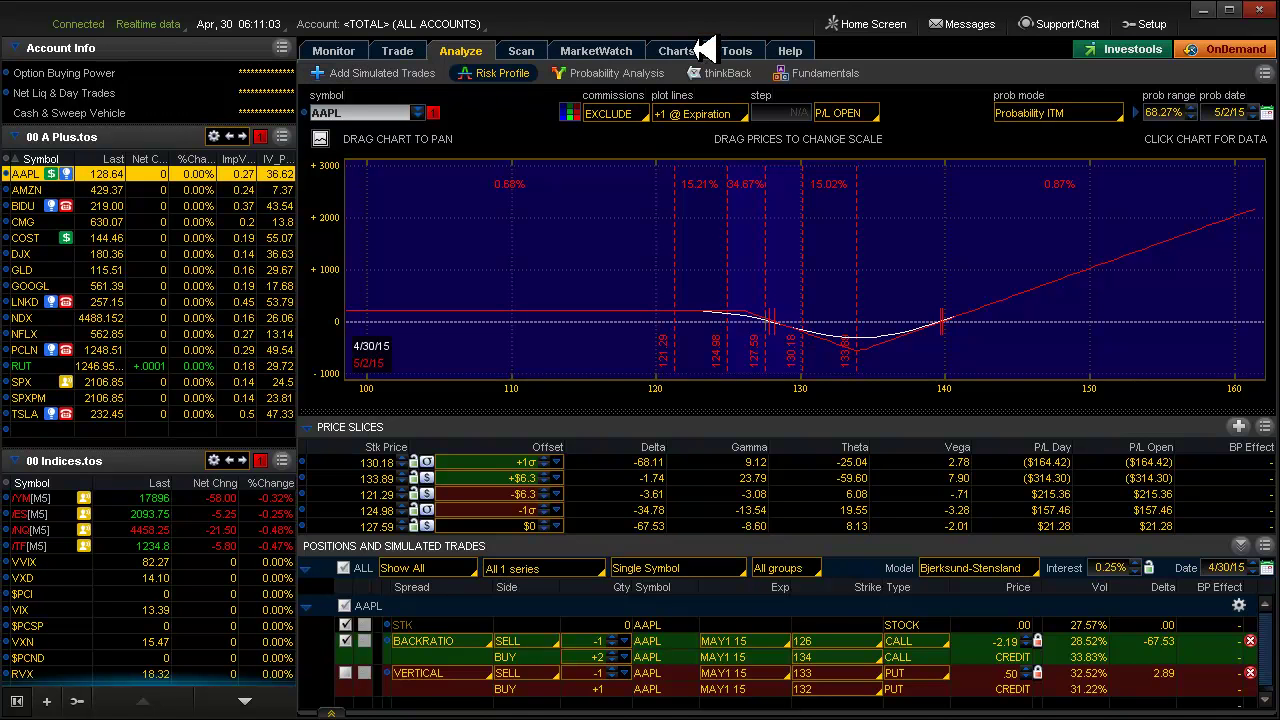
click(688, 50)
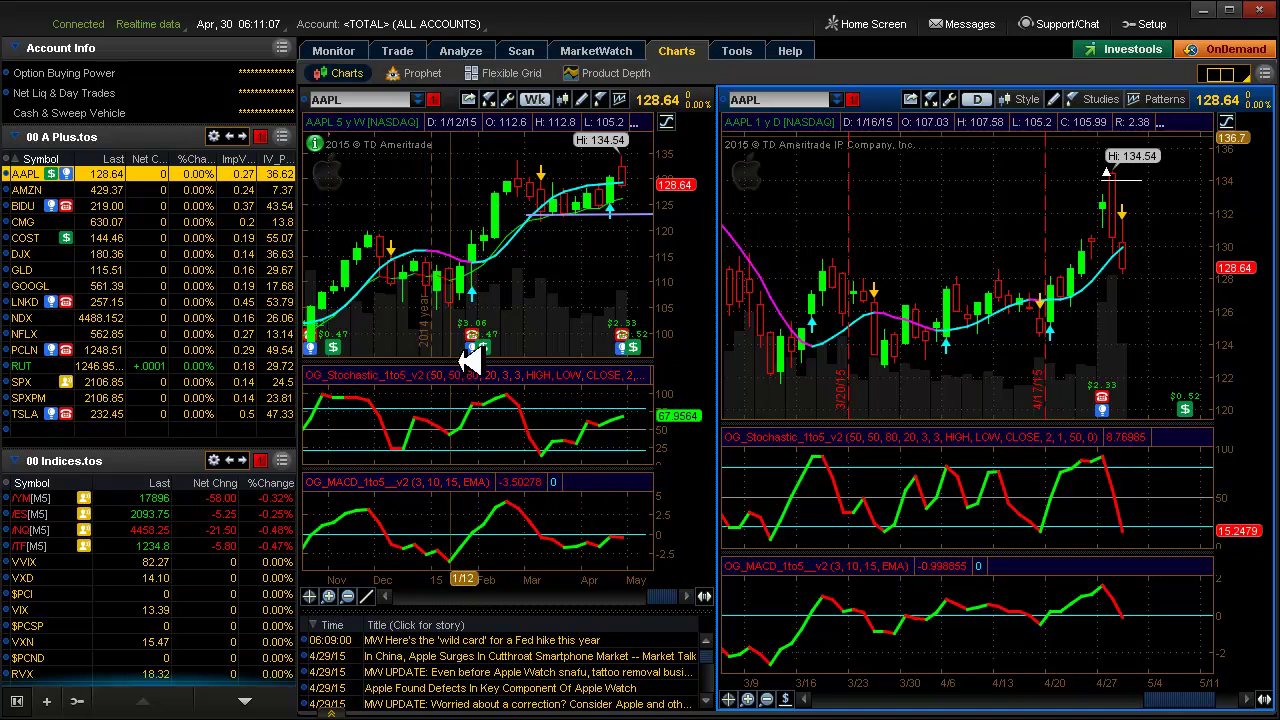
click(38, 189)
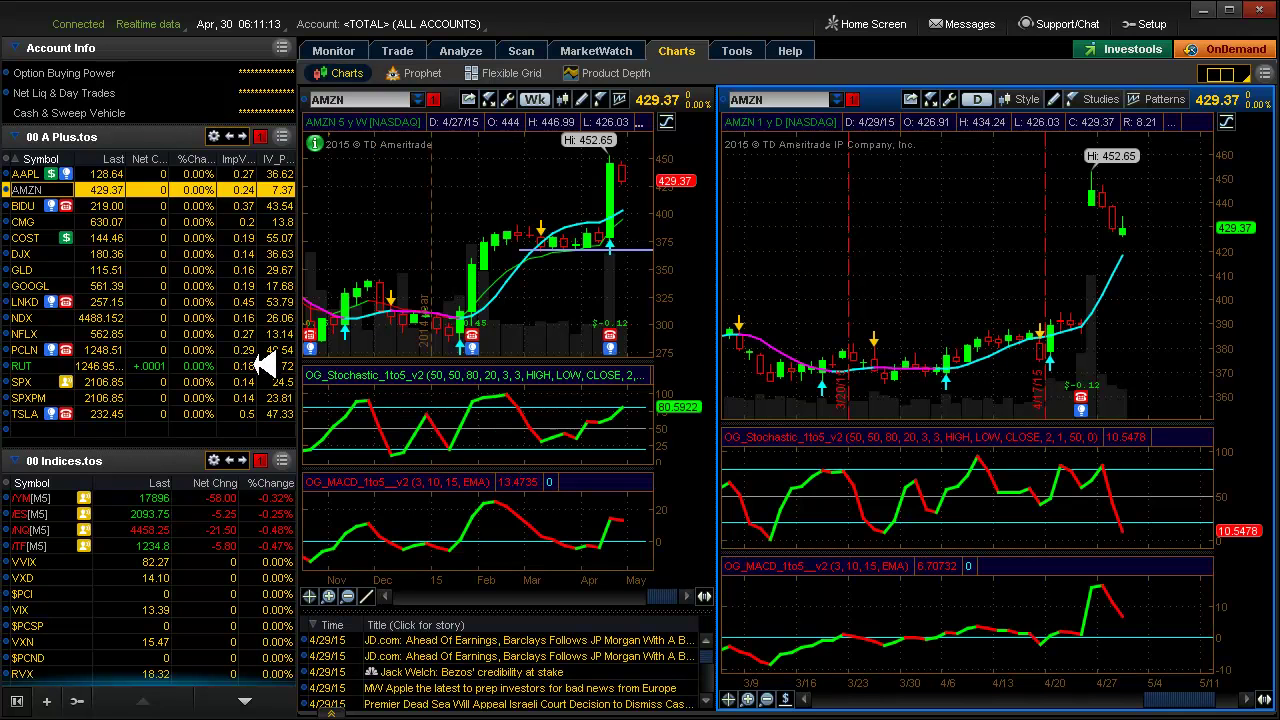
Examine BIDU's weekly and daily charts, and change the daily chart's timeframe to 5 D : 15m
click(30, 205)
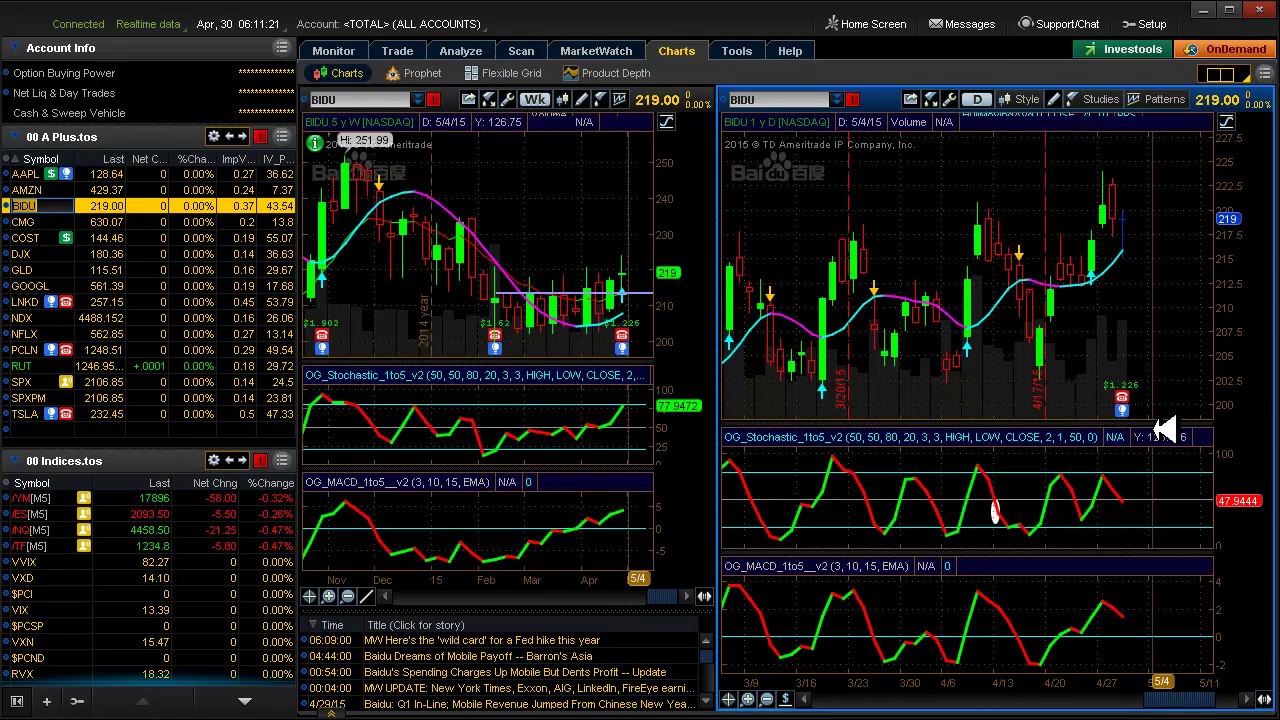
mouse_move(1123, 400)
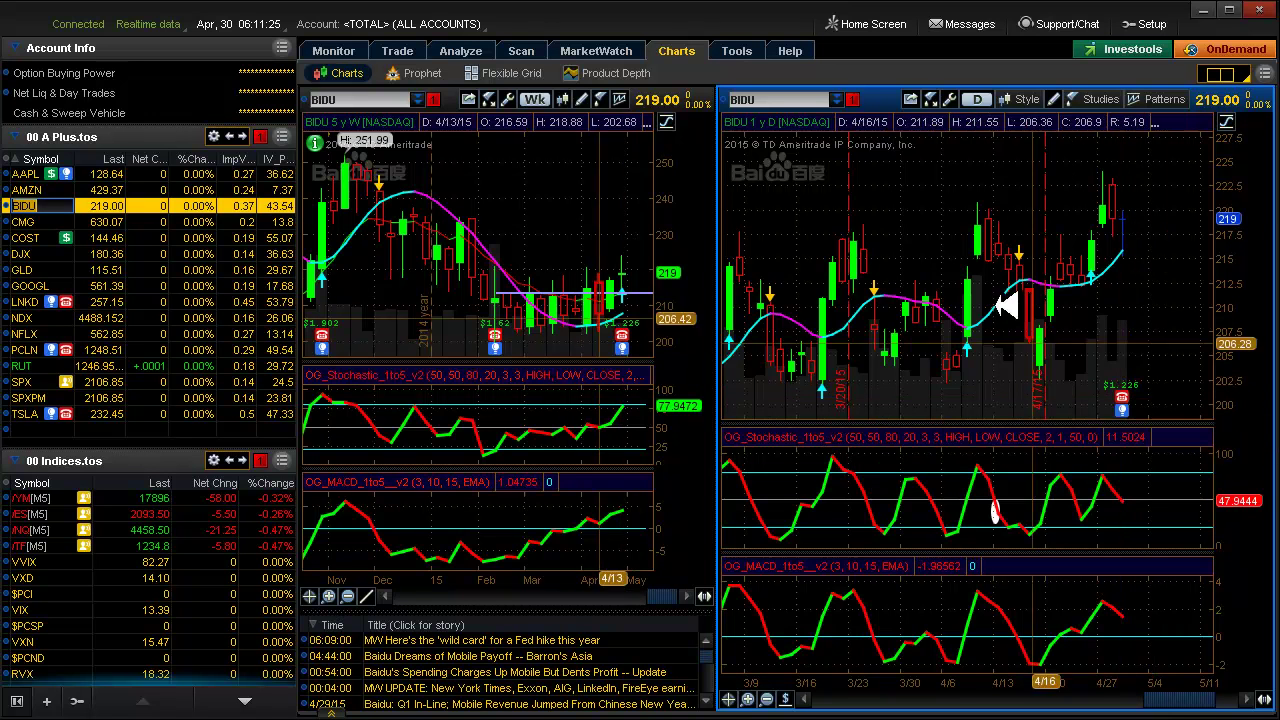
click(975, 99)
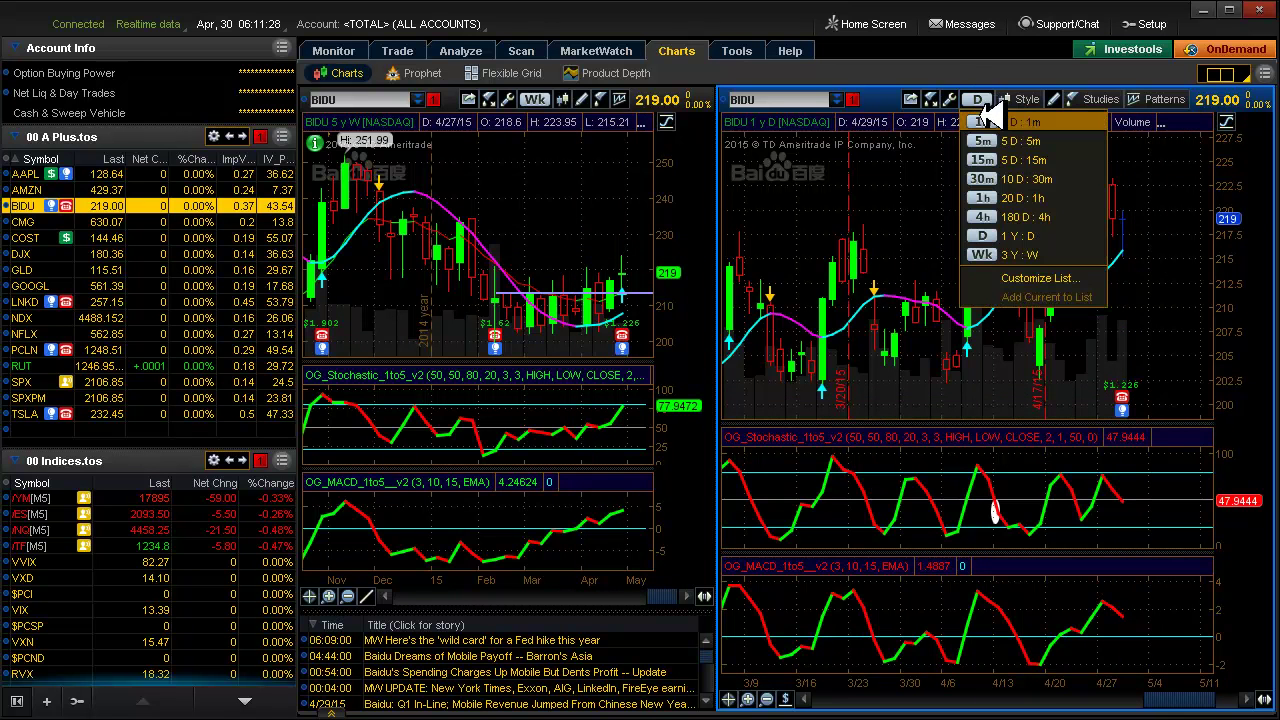
click(975, 162)
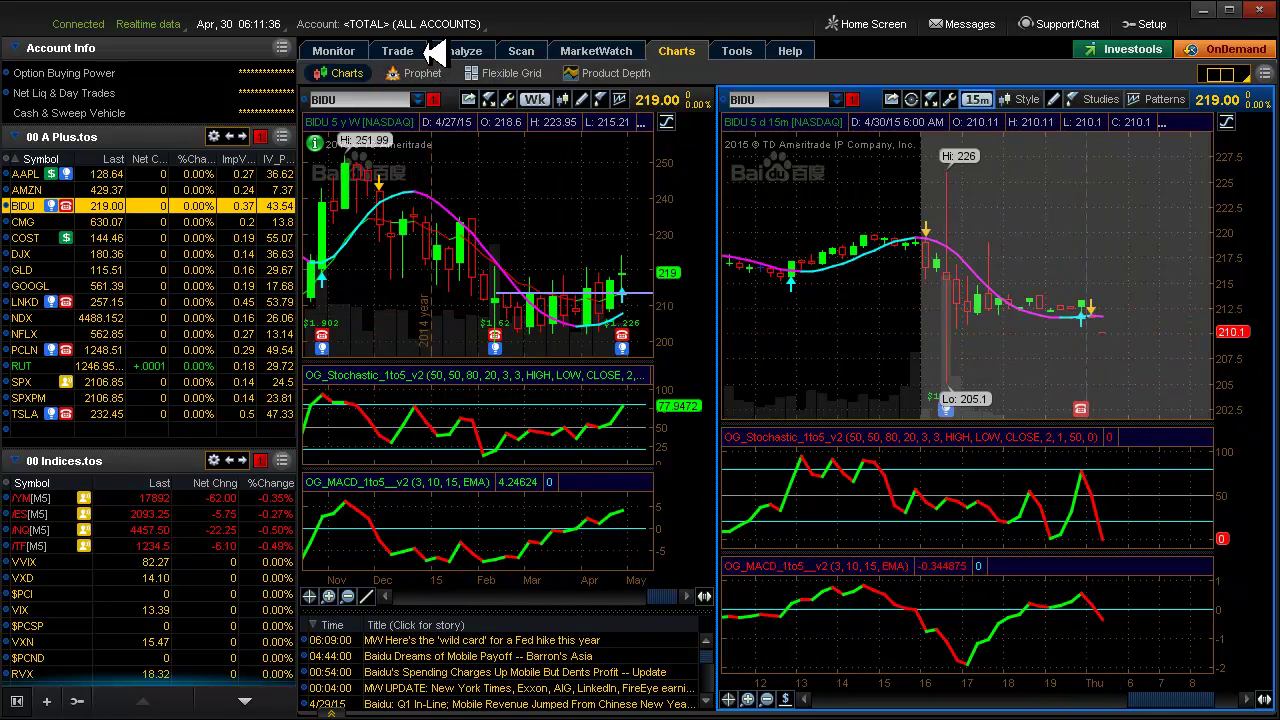
Check BIDU in the Analyze section, and return to its charts to set the 15-minute chart back to 1 Y : D
click(460, 50)
click(398, 75)
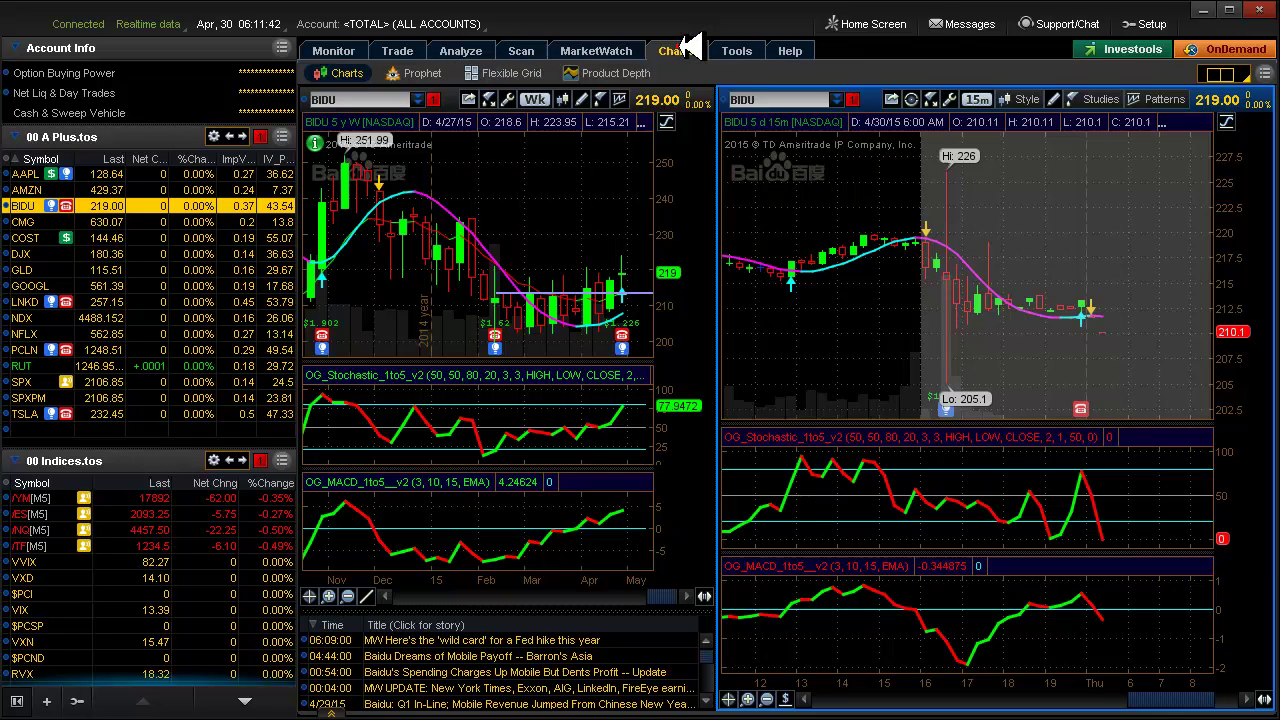
click(682, 48)
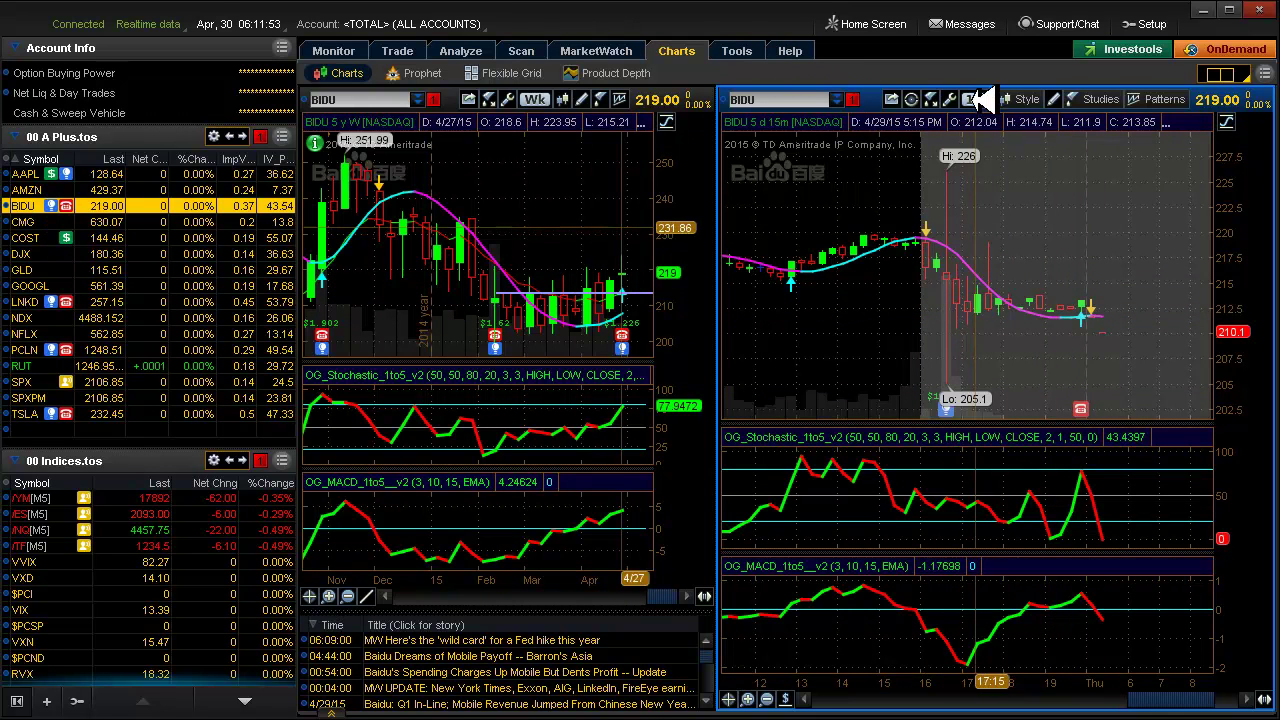
click(976, 99)
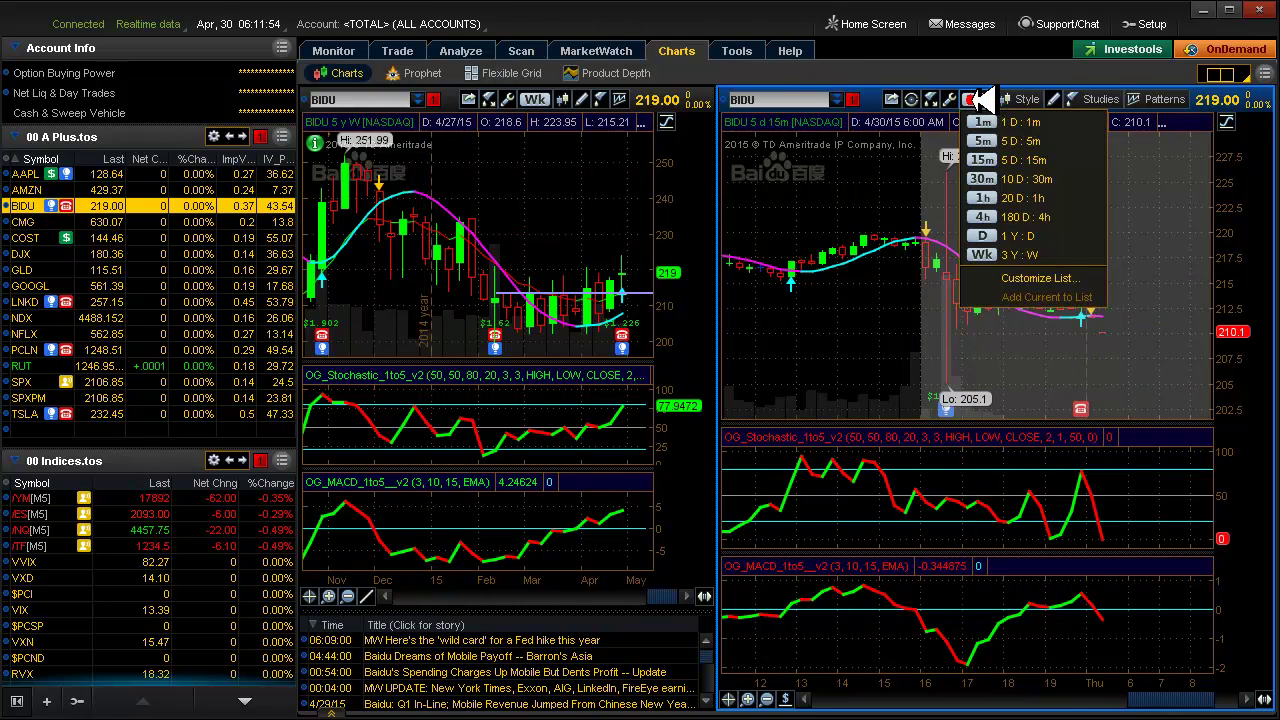
click(1010, 236)
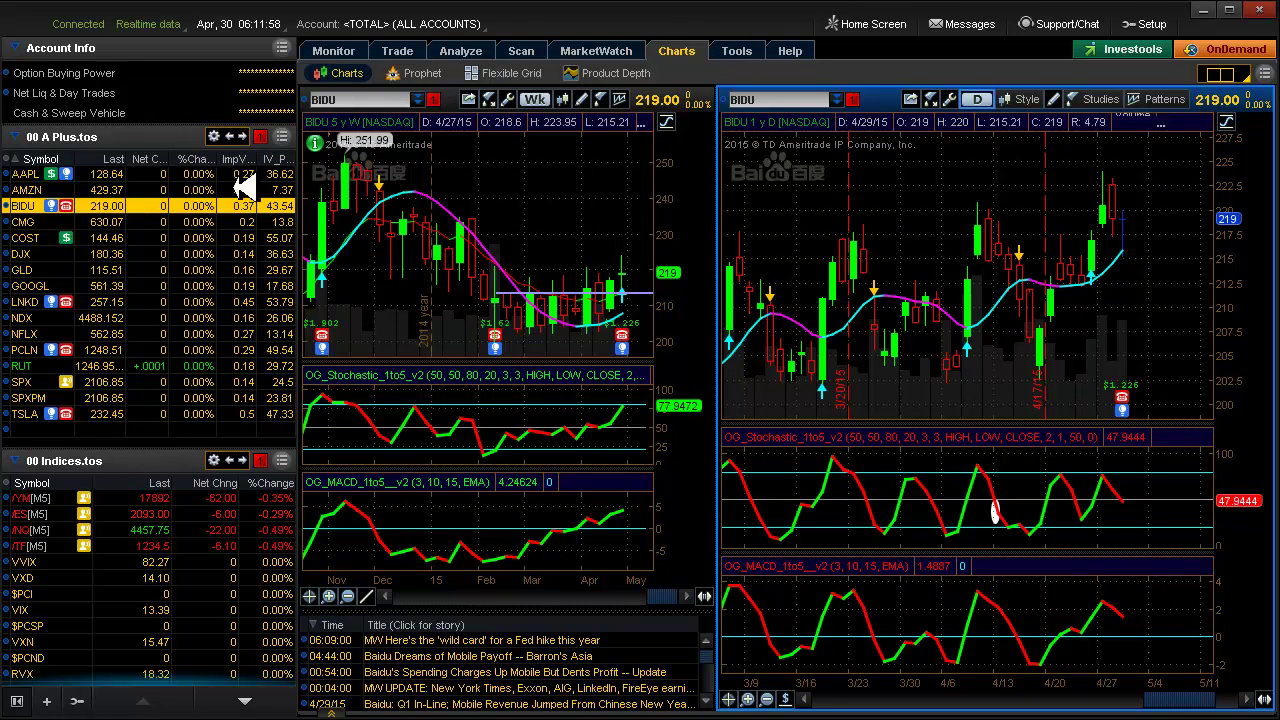
Select CMG and move the white oval on the daily chart's stochastic past the last bar, to about 5/4
click(50, 222)
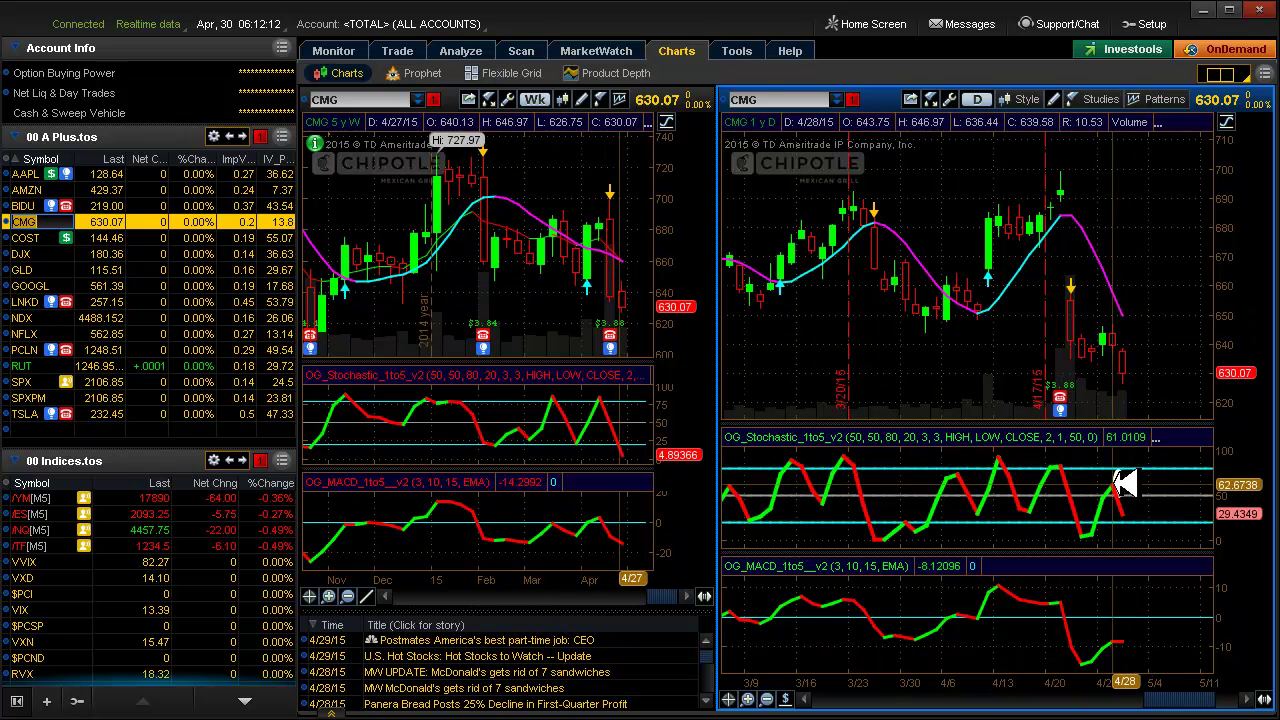
right_click(1119, 480)
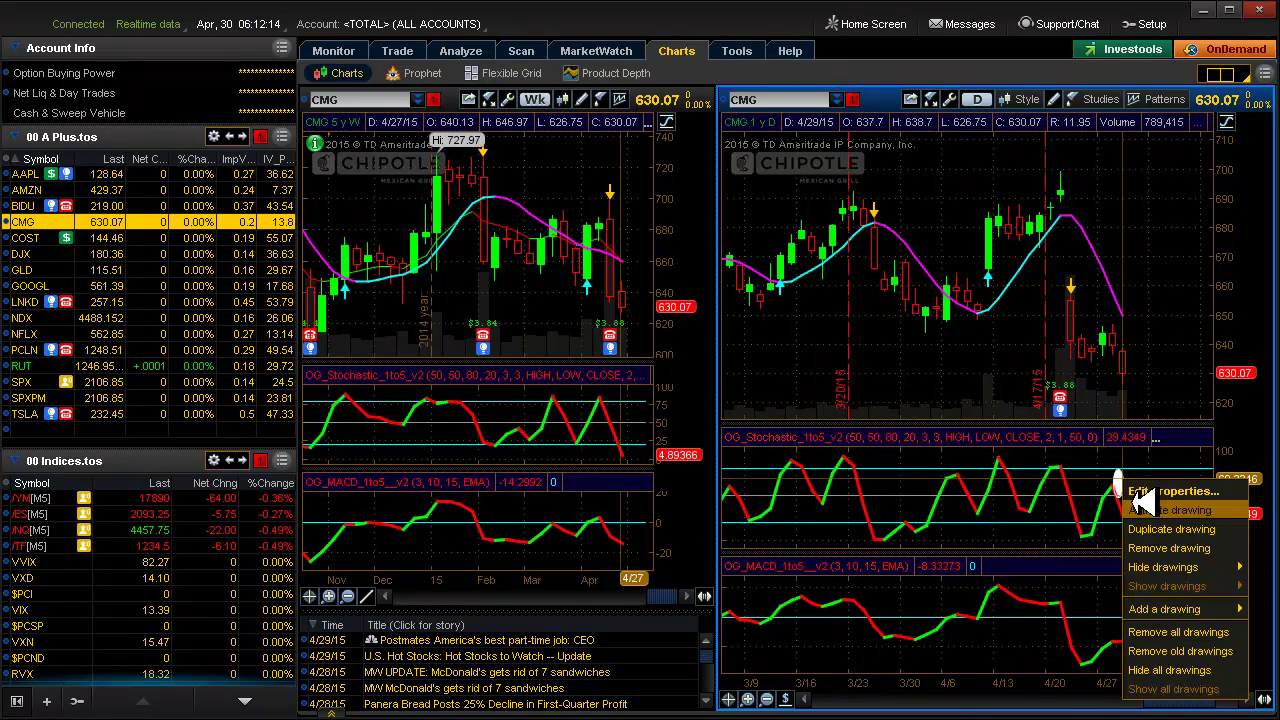
click(1143, 510)
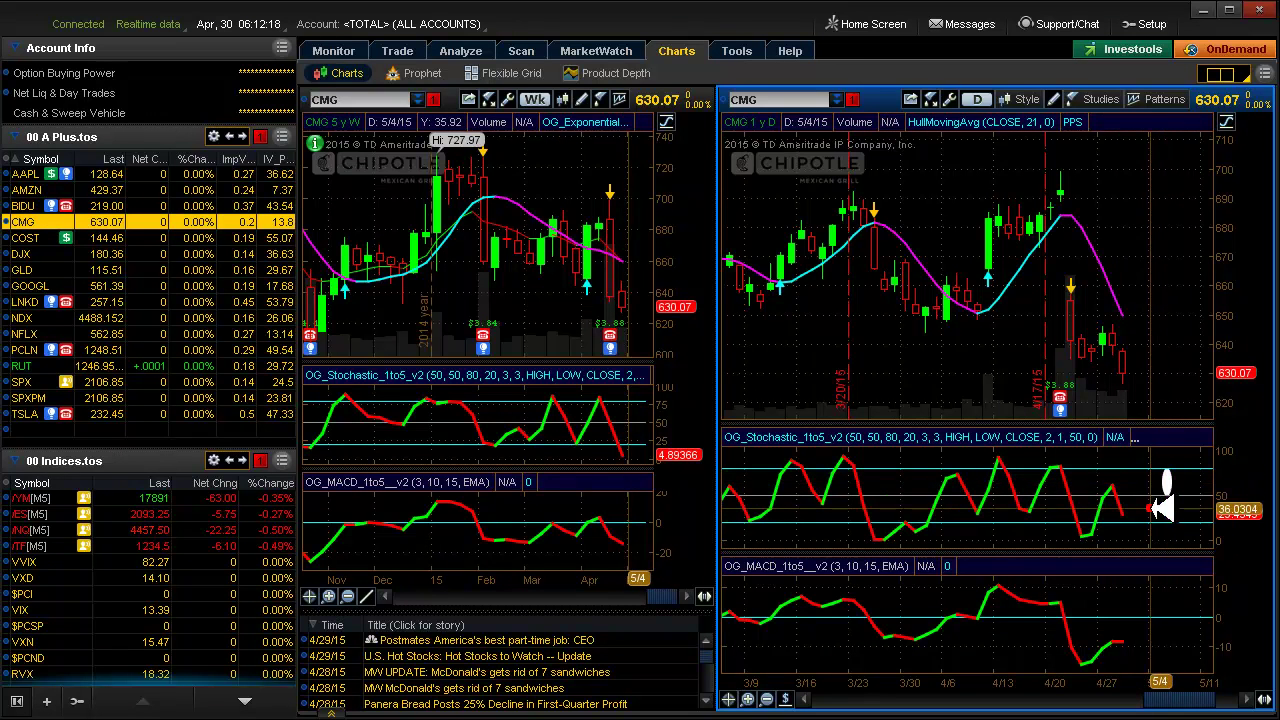
click(1168, 484)
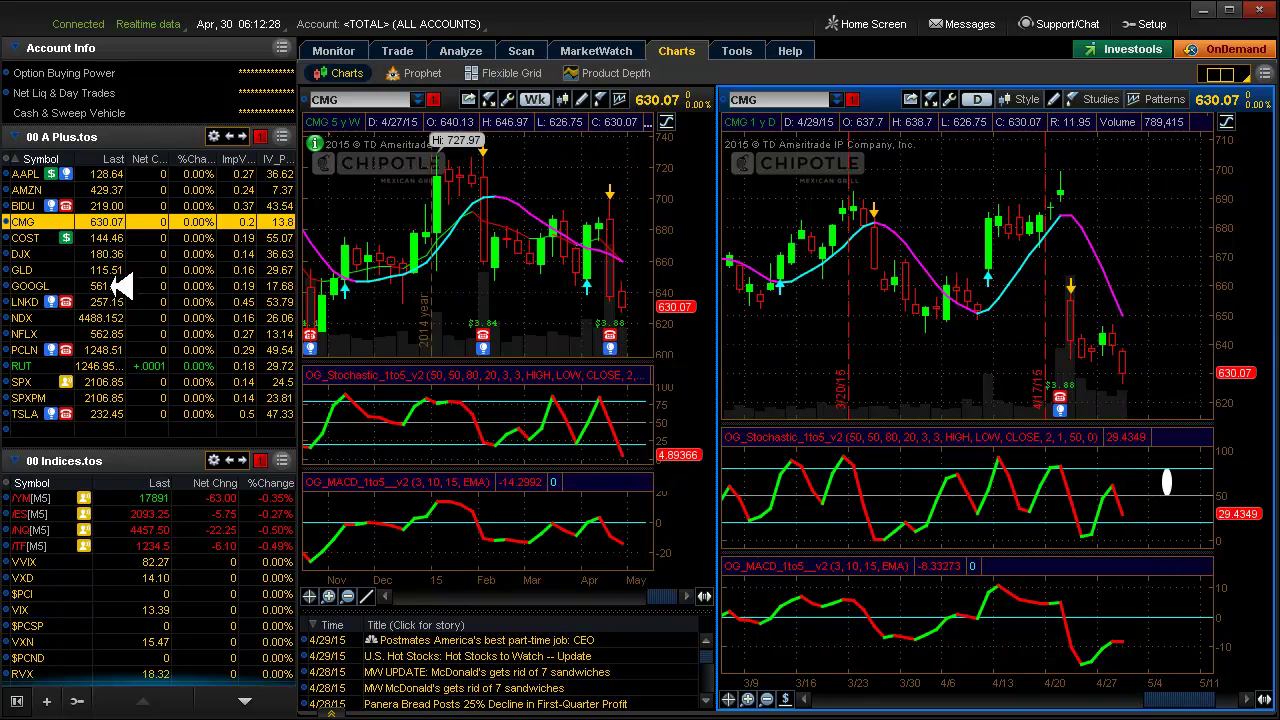
Select COST and draw an oval on the daily chart's stochastic, from about 77 on 5/5 to about 51 on 5/6
click(47, 237)
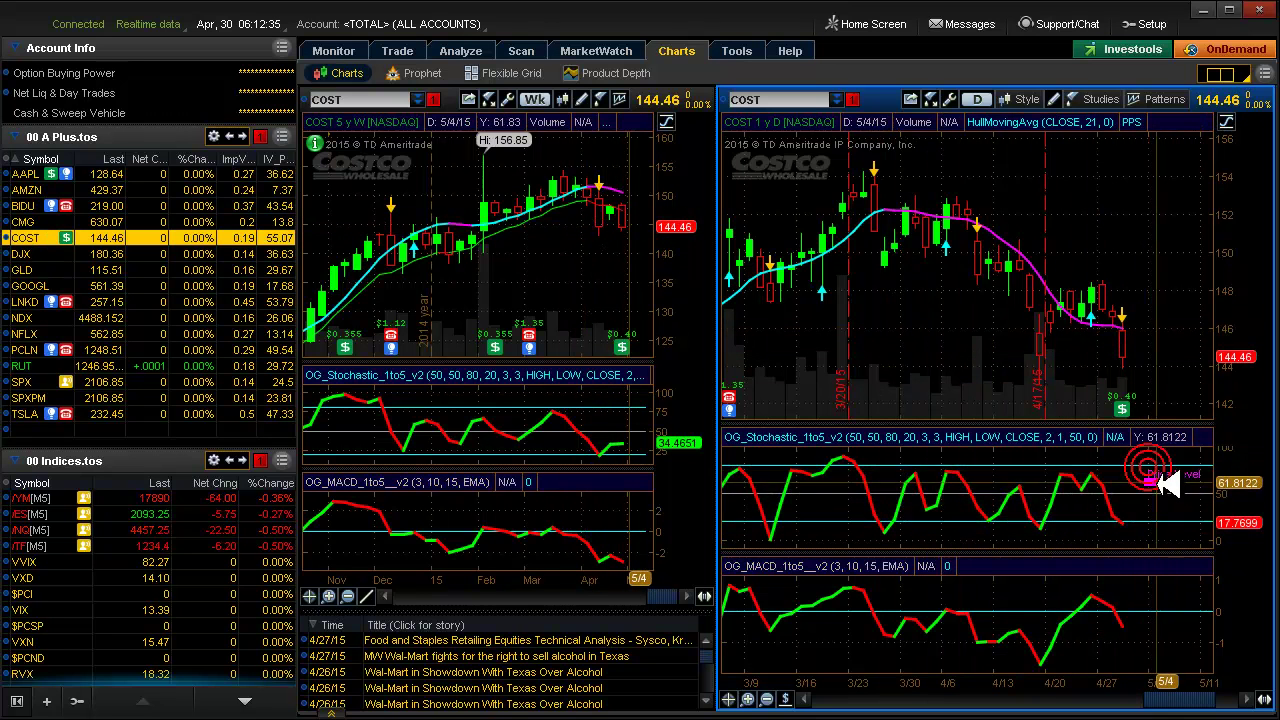
click(1142, 477)
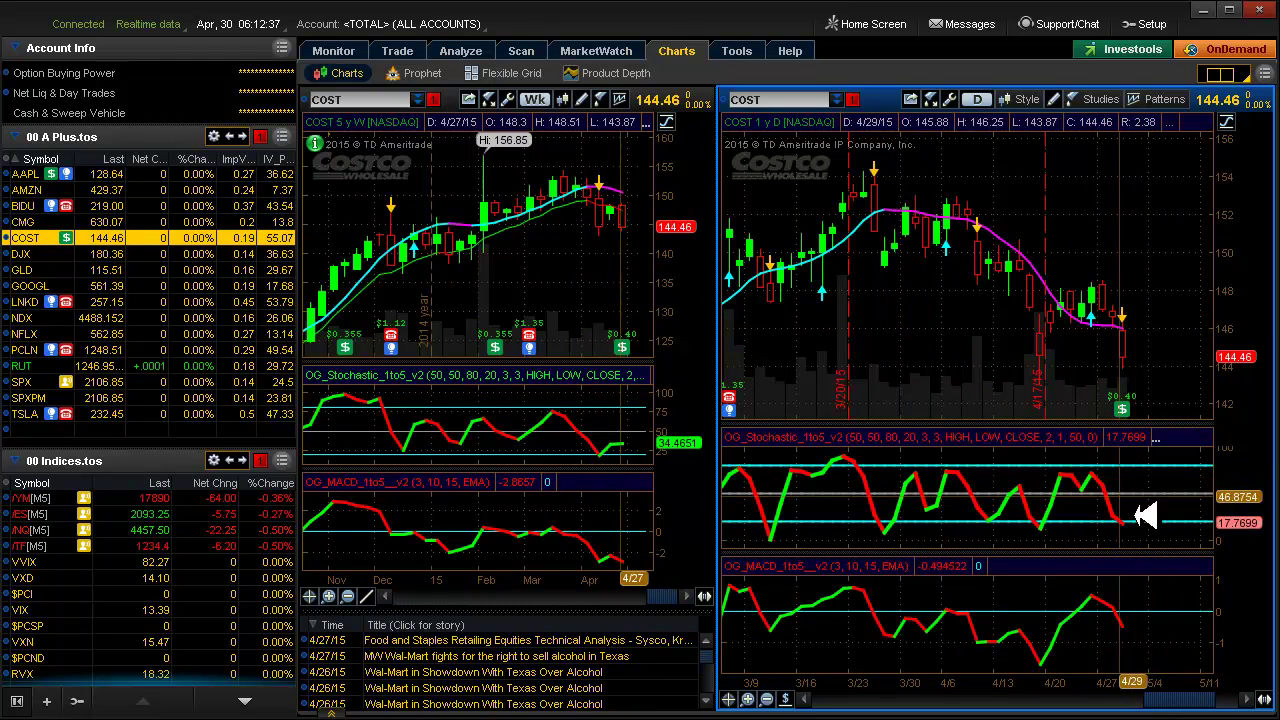
click(1252, 699)
click(1257, 698)
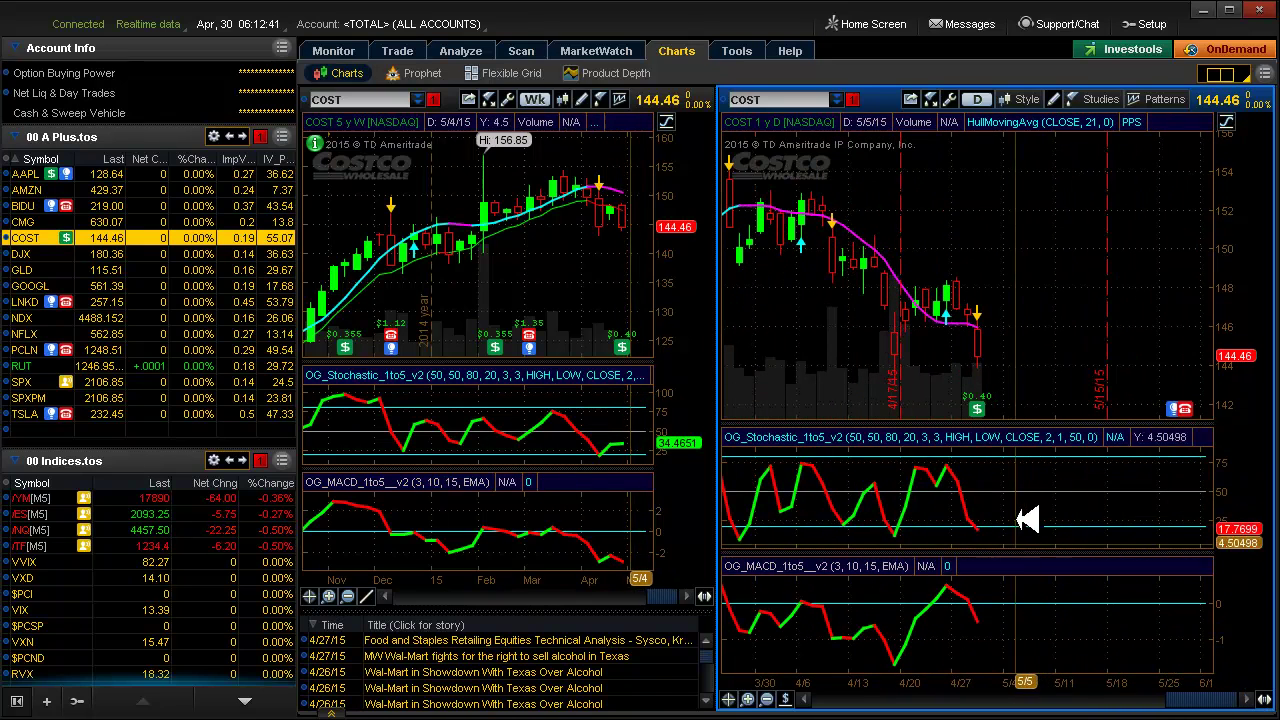
click(786, 698)
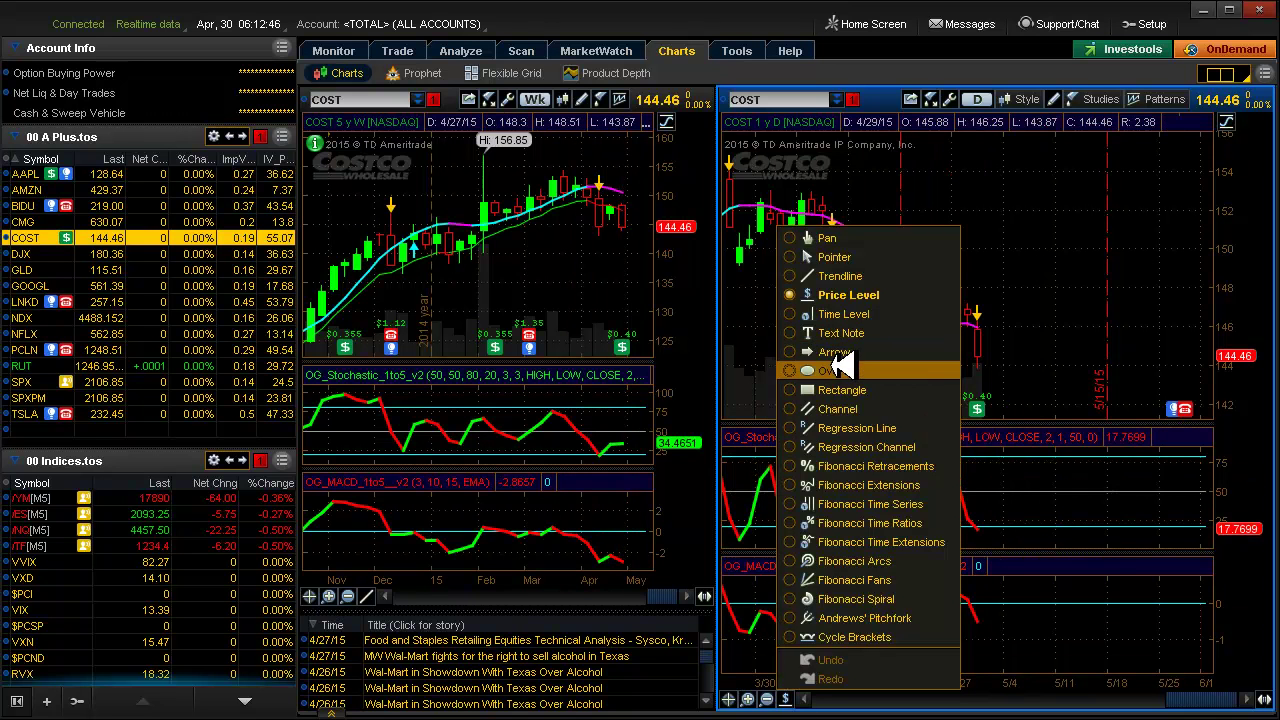
click(830, 370)
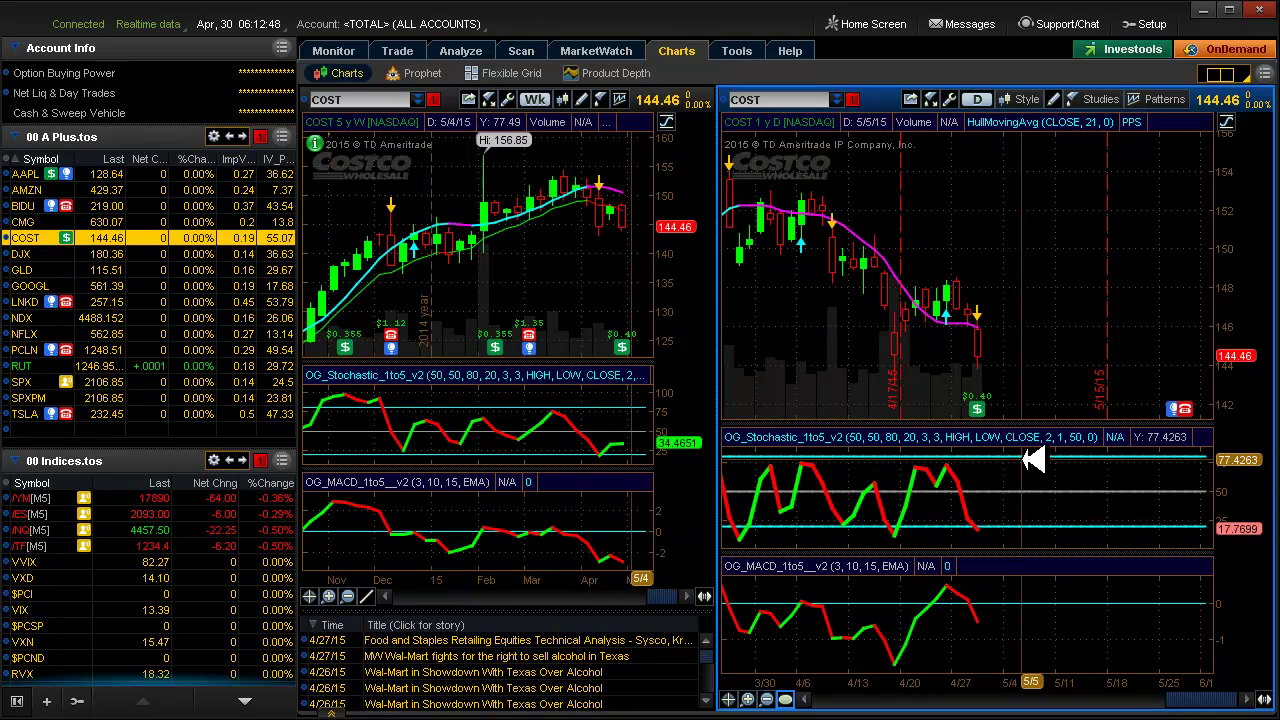
click(1021, 459)
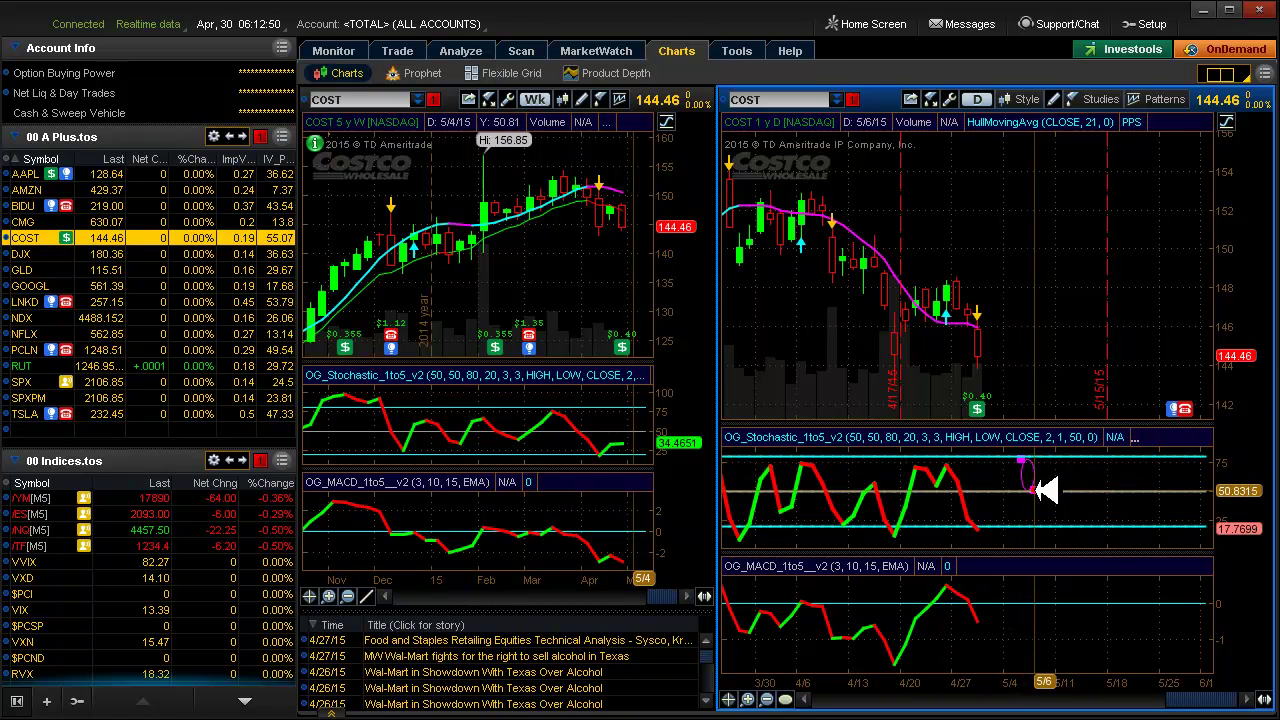
click(1032, 490)
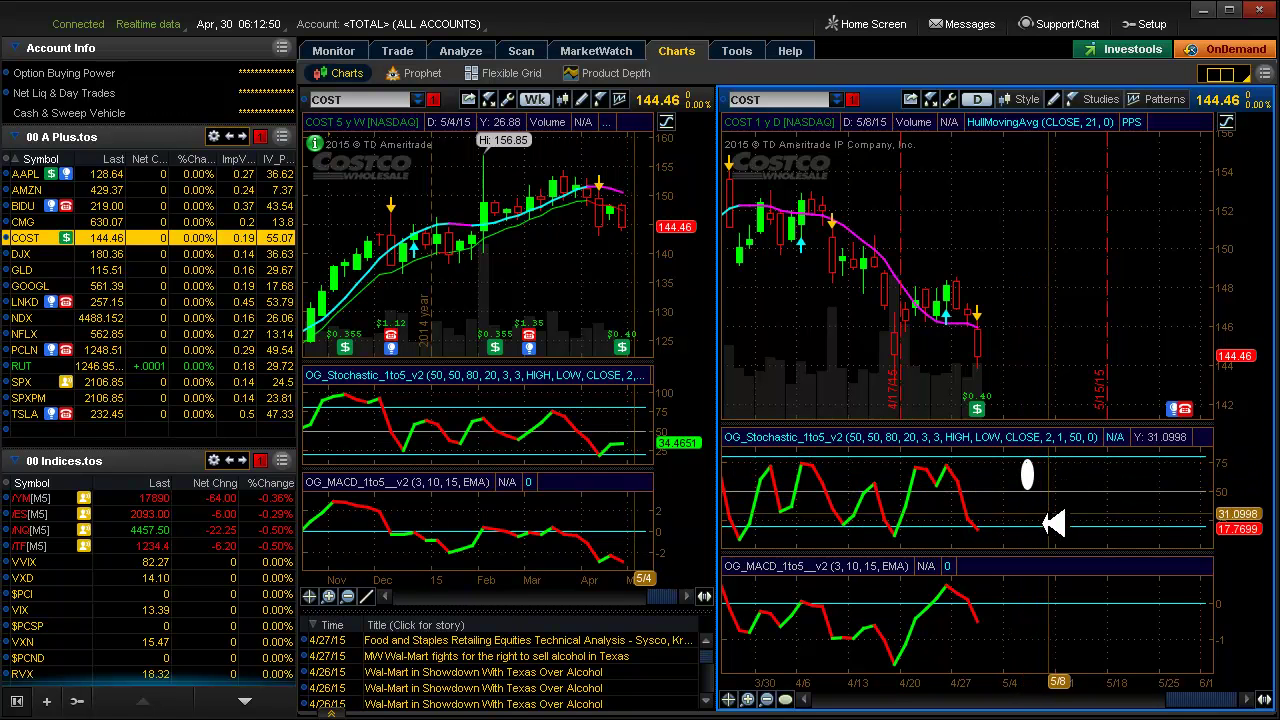
Select DJX and examine its weekly and daily charts, including the drawn trendlines
click(40, 253)
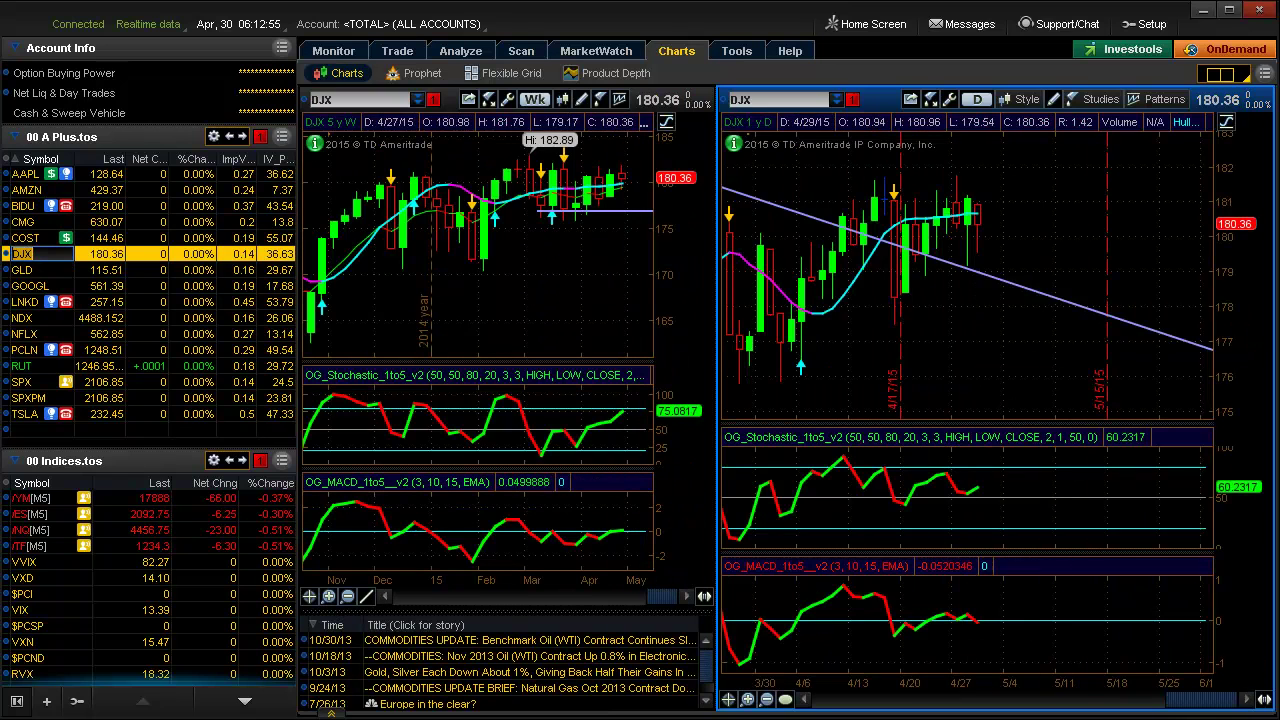
drag(1228, 705, 1115, 458)
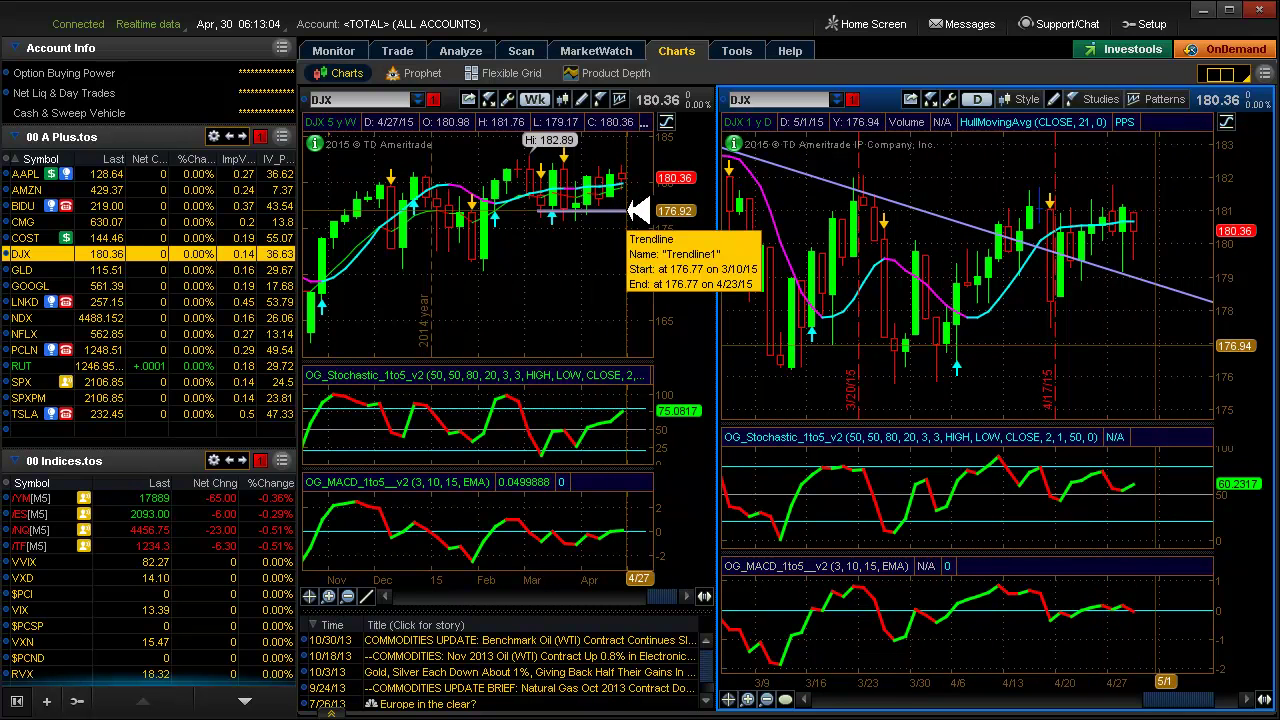
Examine GLD's charts, widening the daily price scale to view the CB 124.67 and CB 123.95 levels, and restore automatic scaling
click(28, 269)
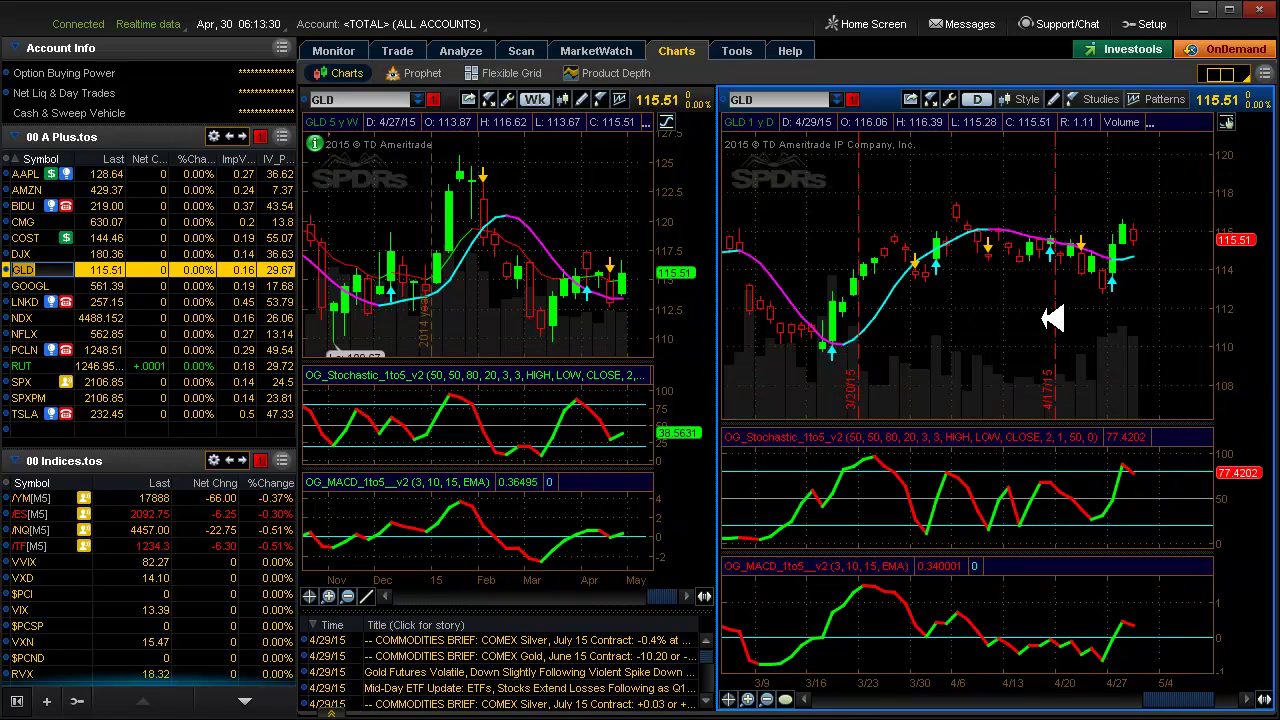
drag(1238, 196, 1248, 358)
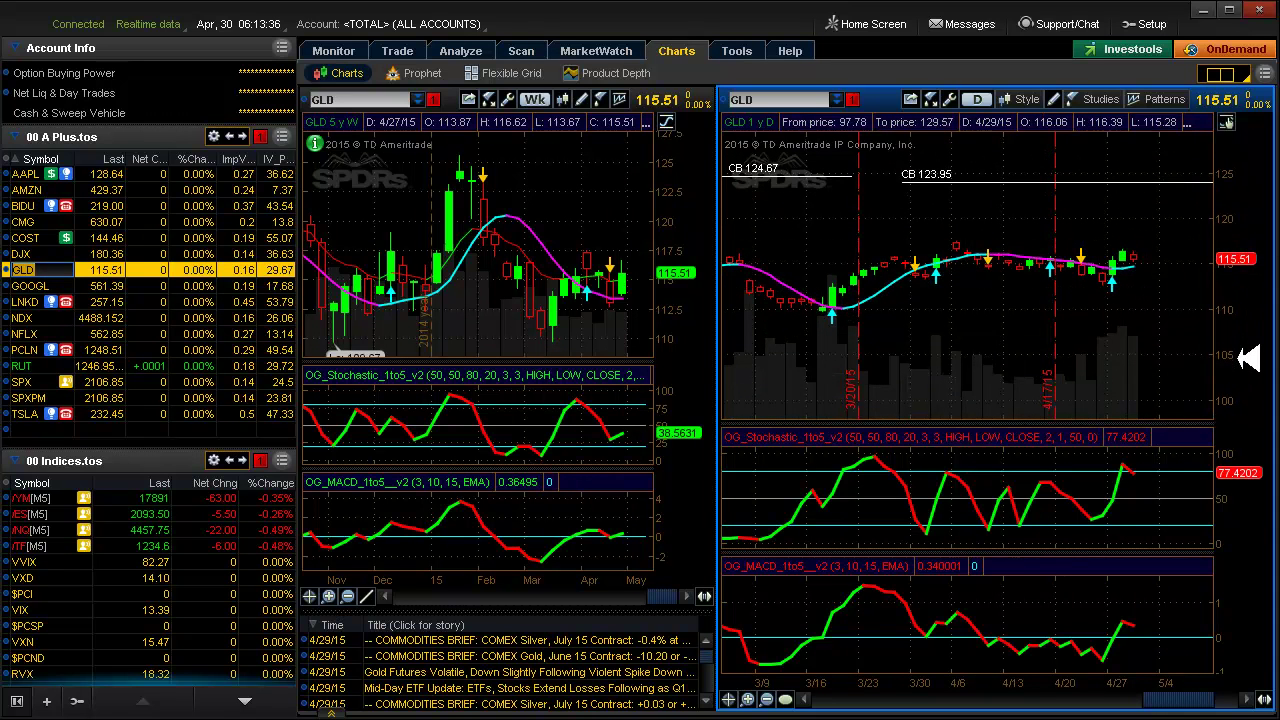
drag(1248, 358, 948, 182)
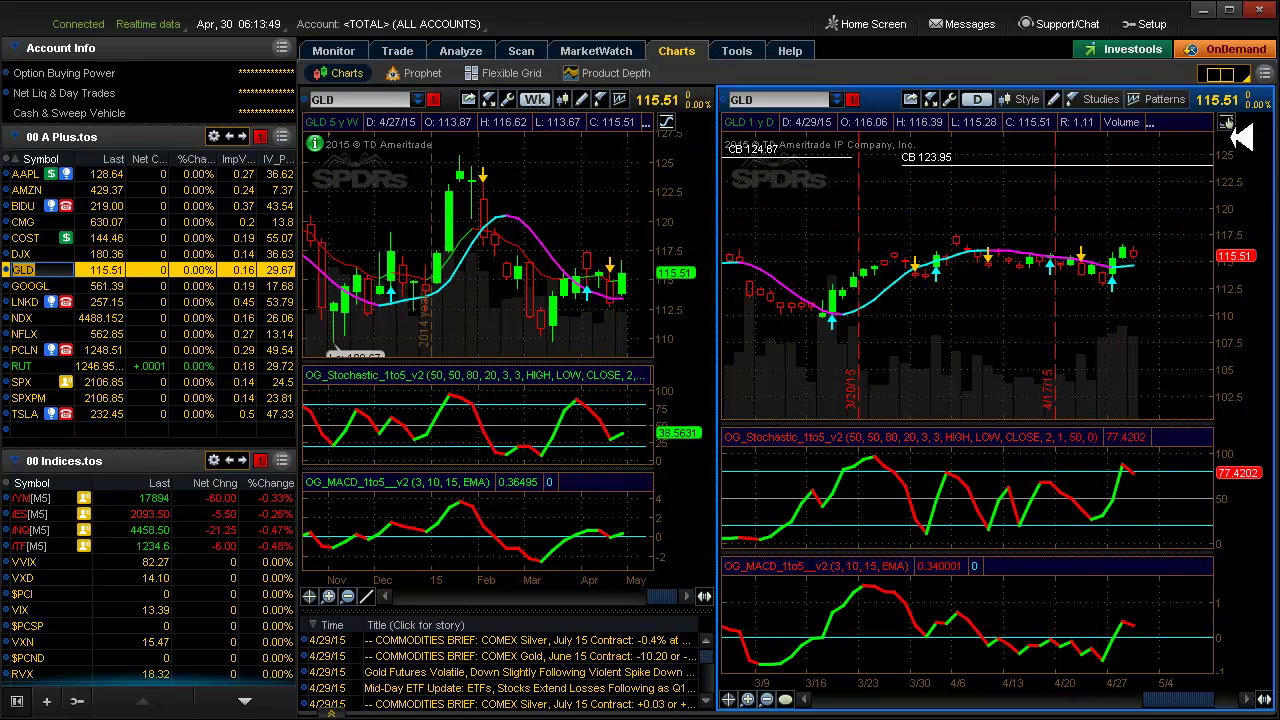
click(1226, 121)
click(1088, 144)
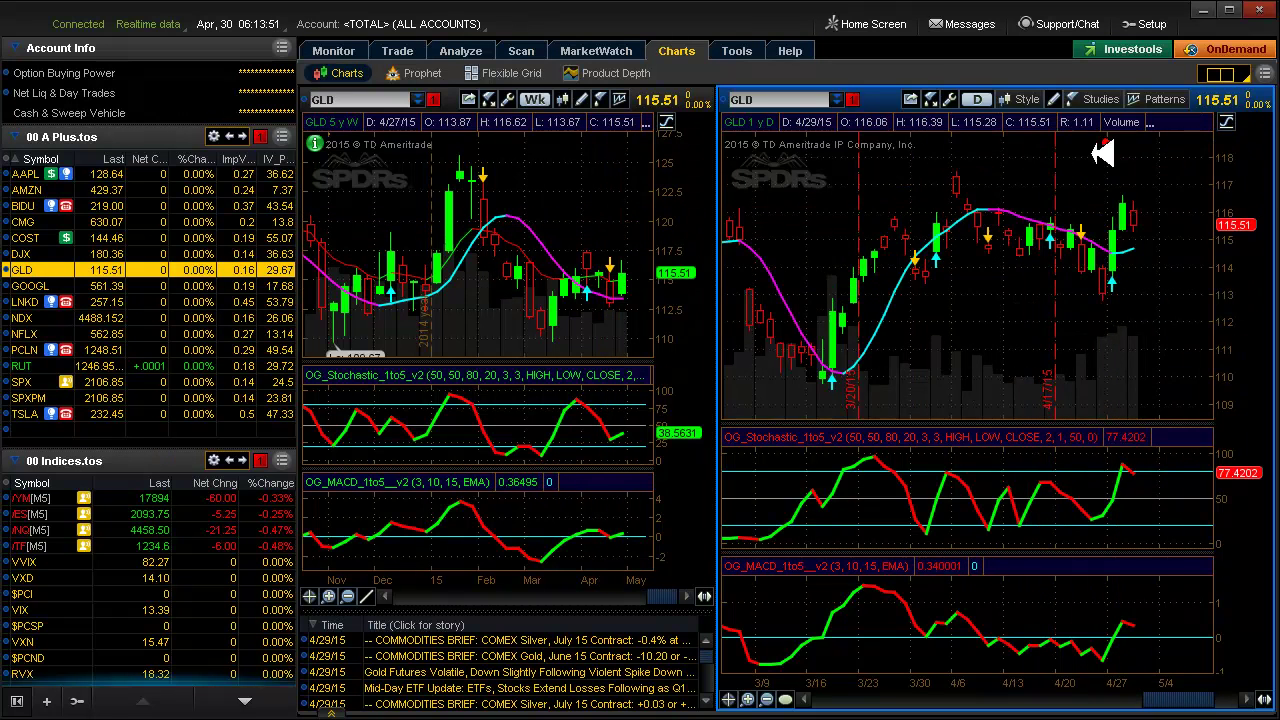
Select GOOGL and examine its daily candles and stochastic from 4/24 to 4/29
click(25, 286)
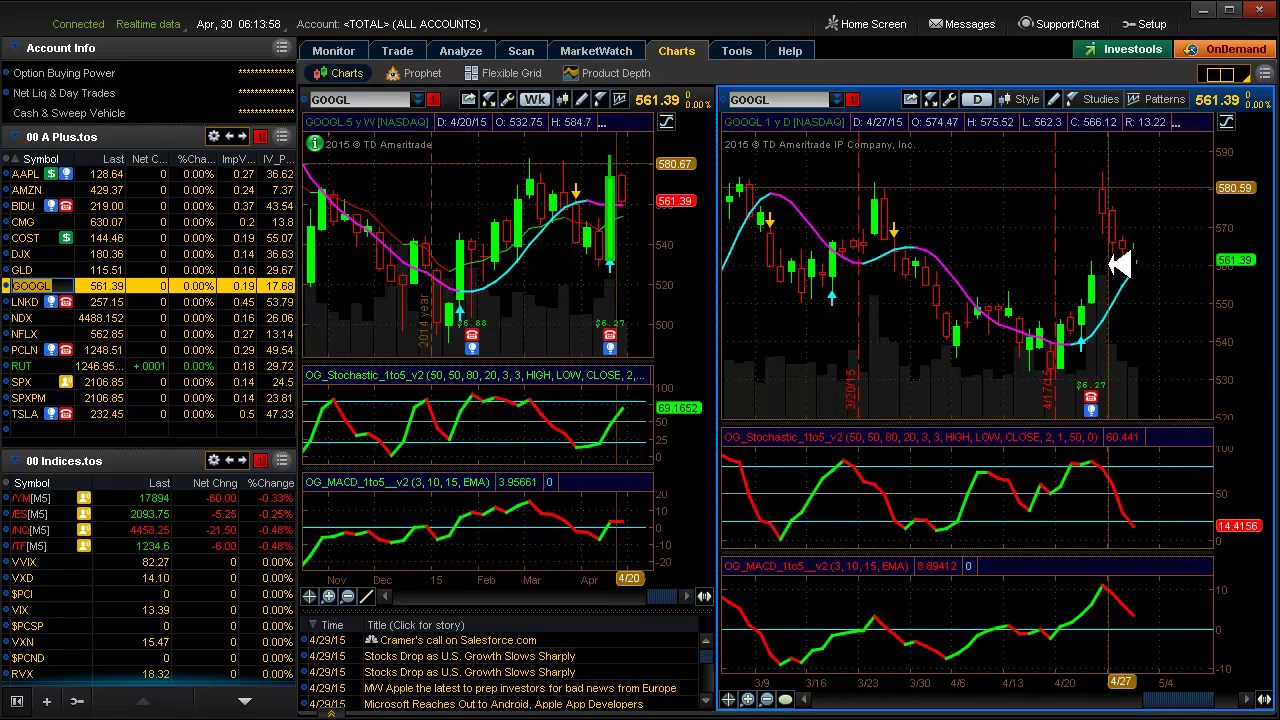
click(1113, 470)
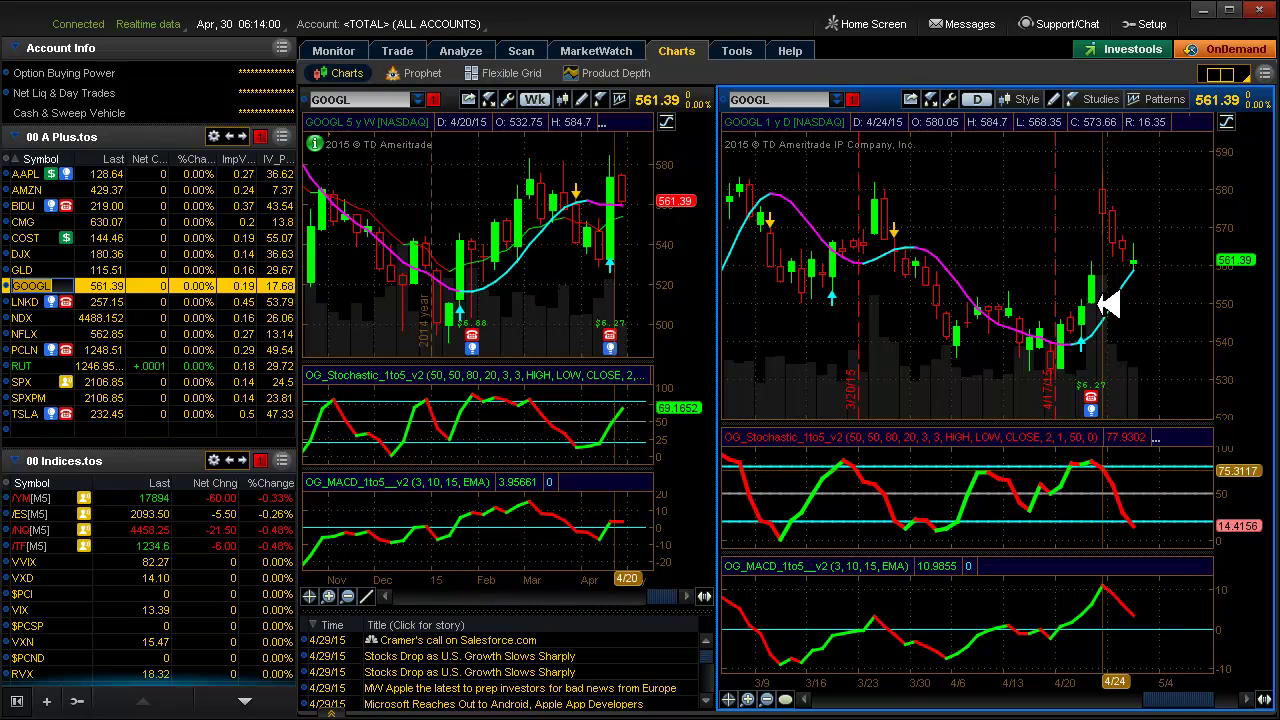
click(1135, 235)
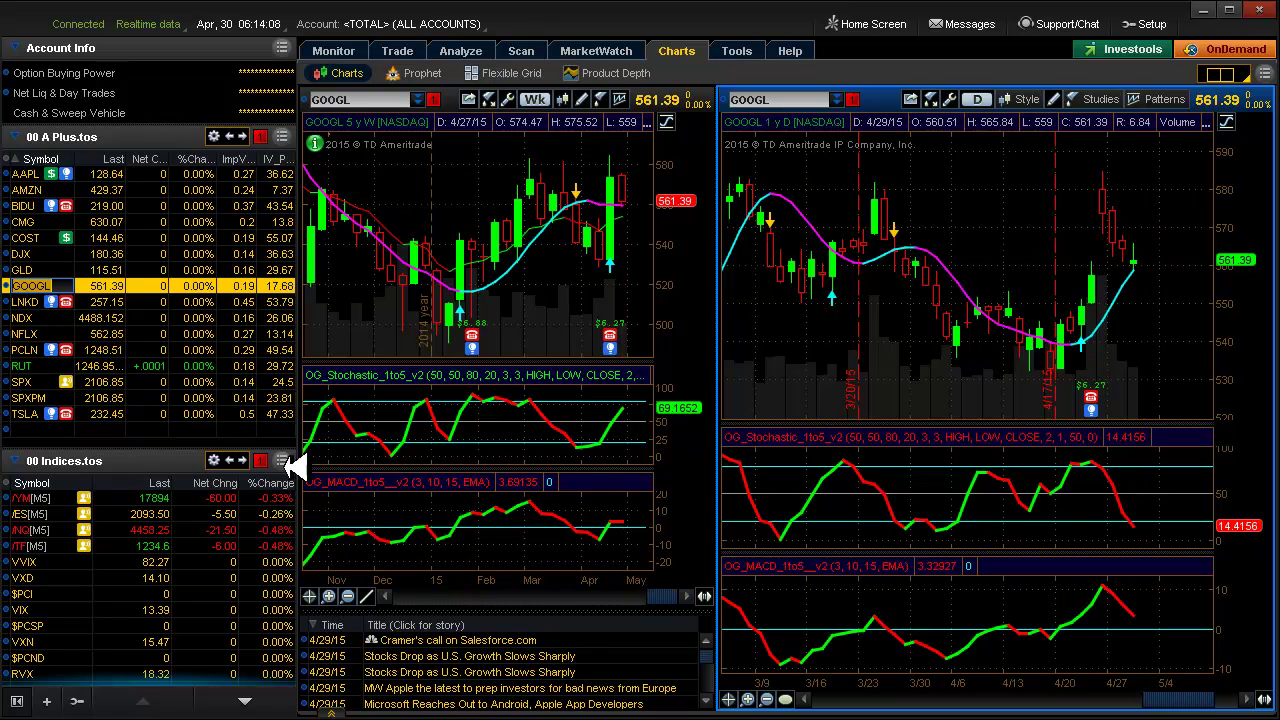
Go through LNKD, NDX and NFLX in the 00 A Plus watchlist and examine each one's weekly and daily charts
key(Down)
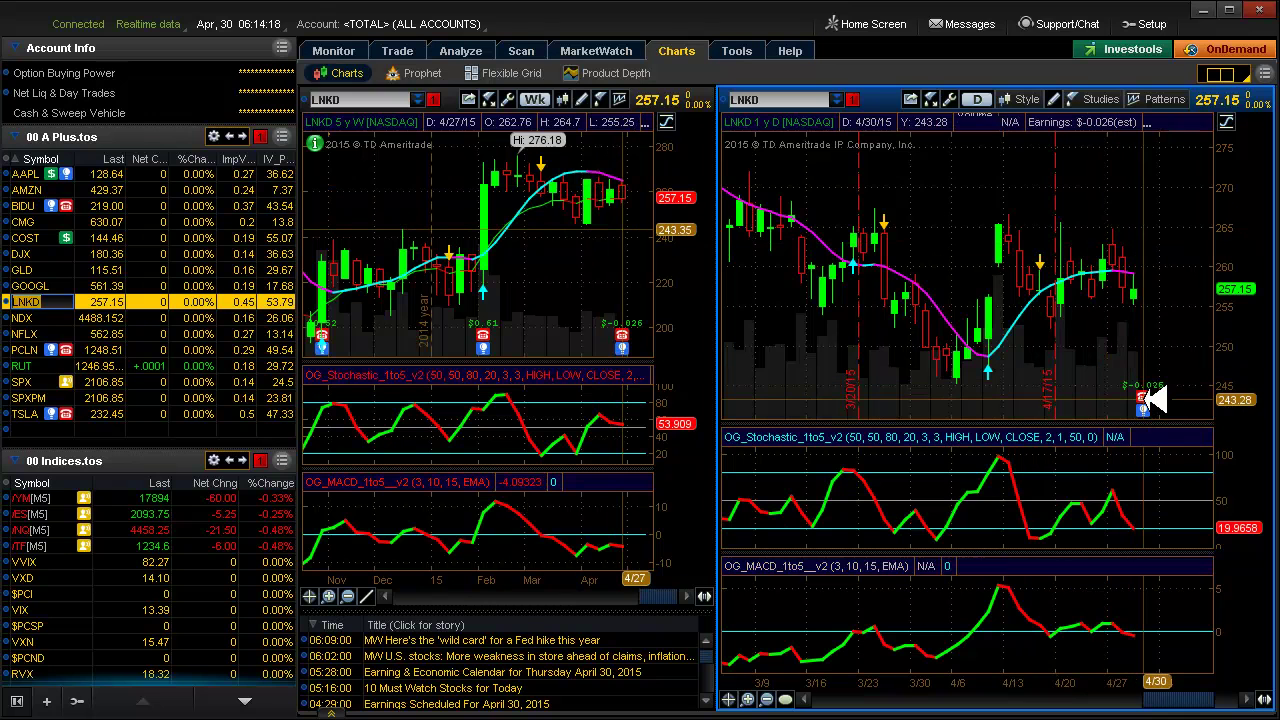
mouse_move(1148, 400)
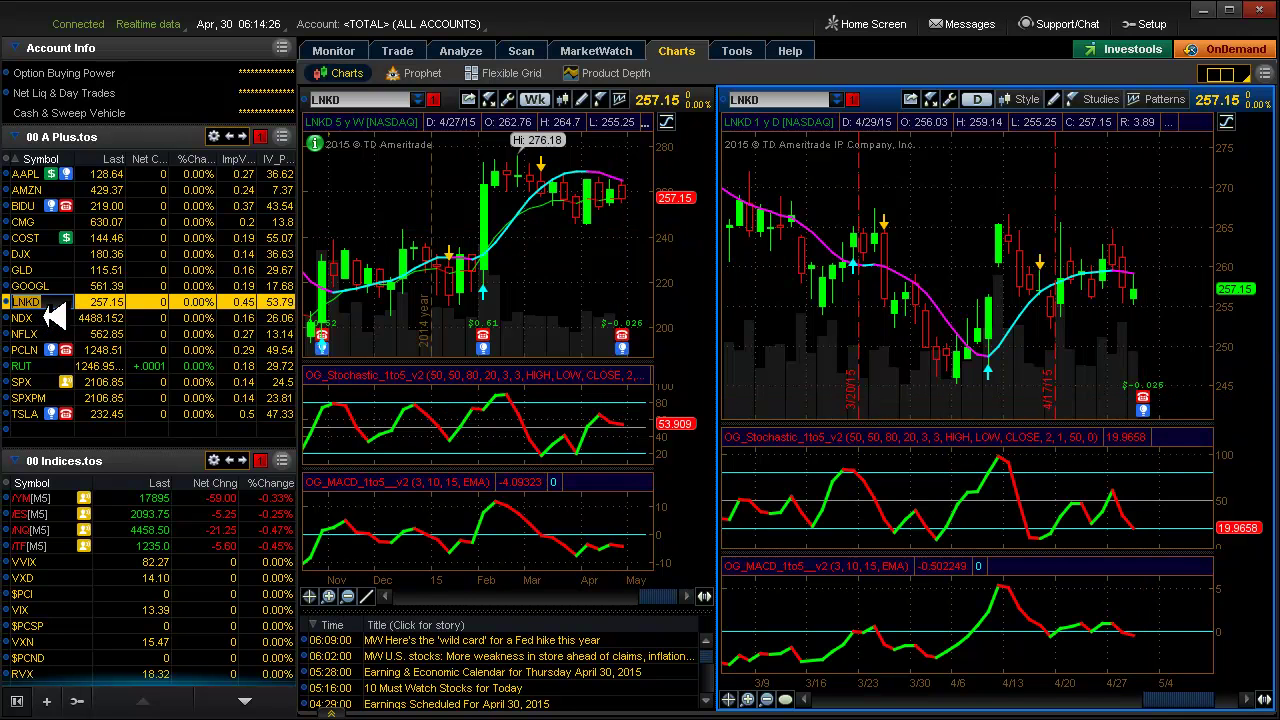
key(Down)
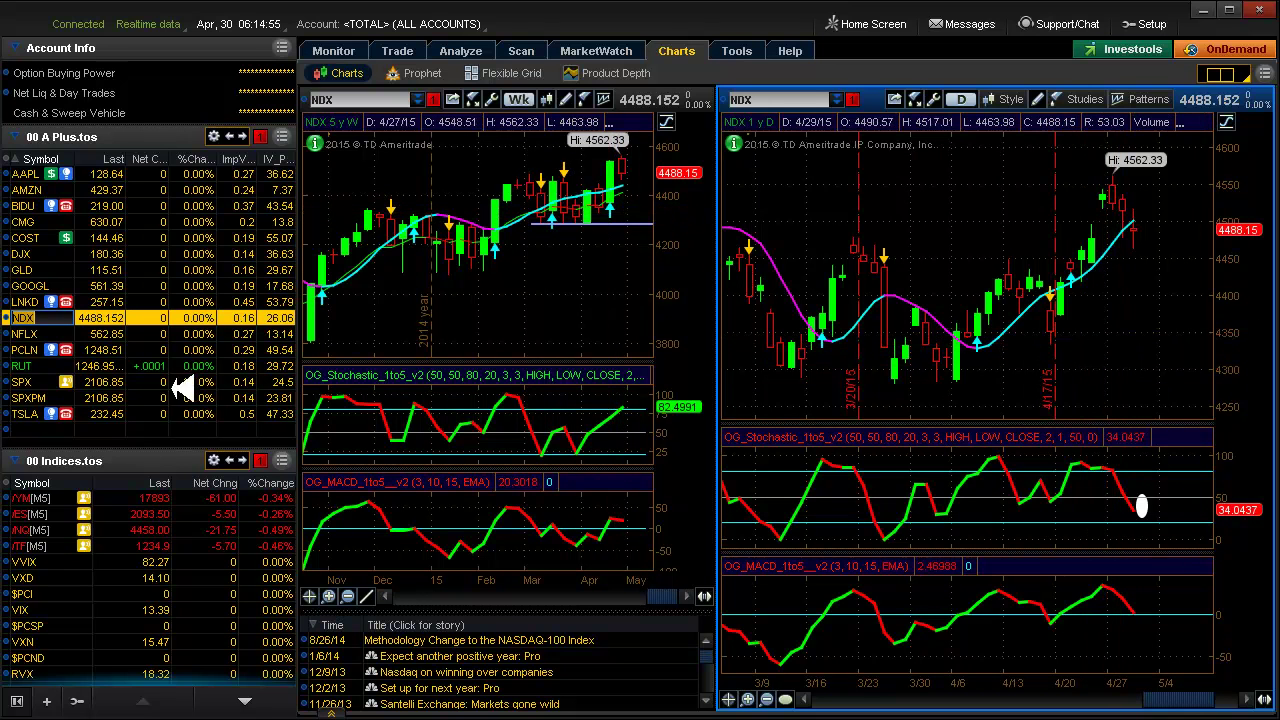
click(47, 333)
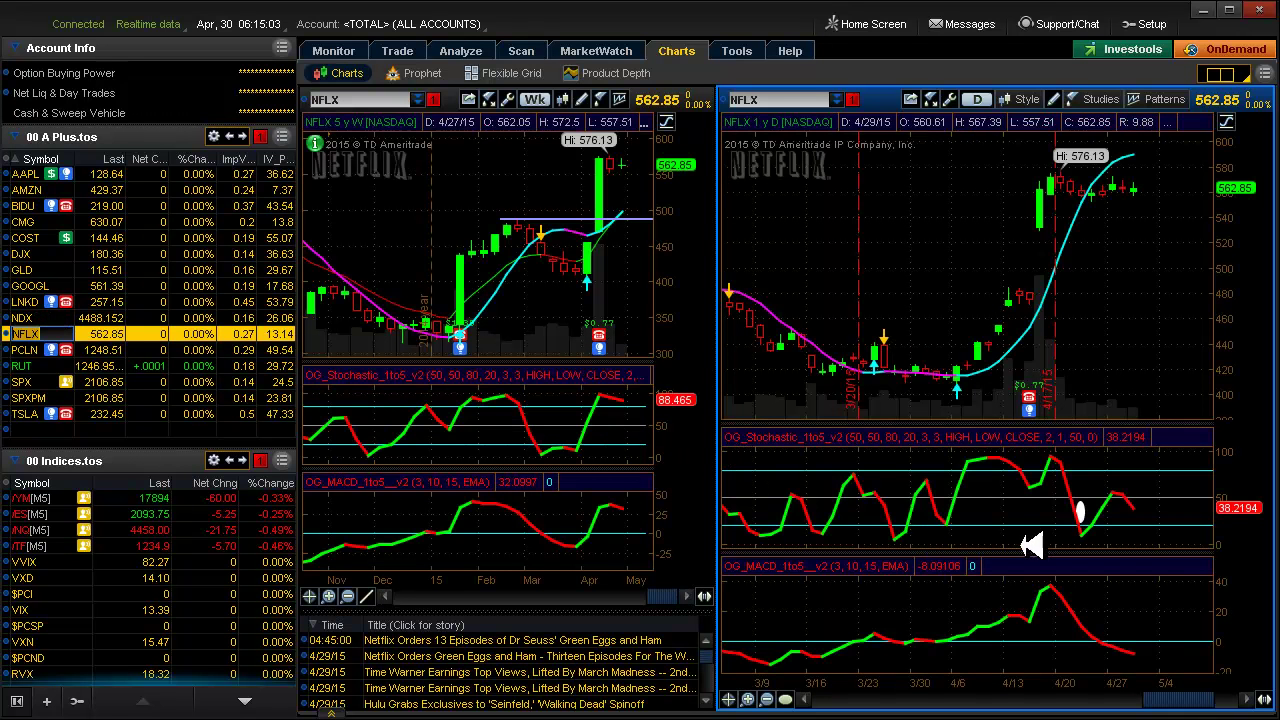
Return to NDX and look through its MAY5 15 weekly option chain for the out-of-the-money puts around the 4330 strike
key(Up)
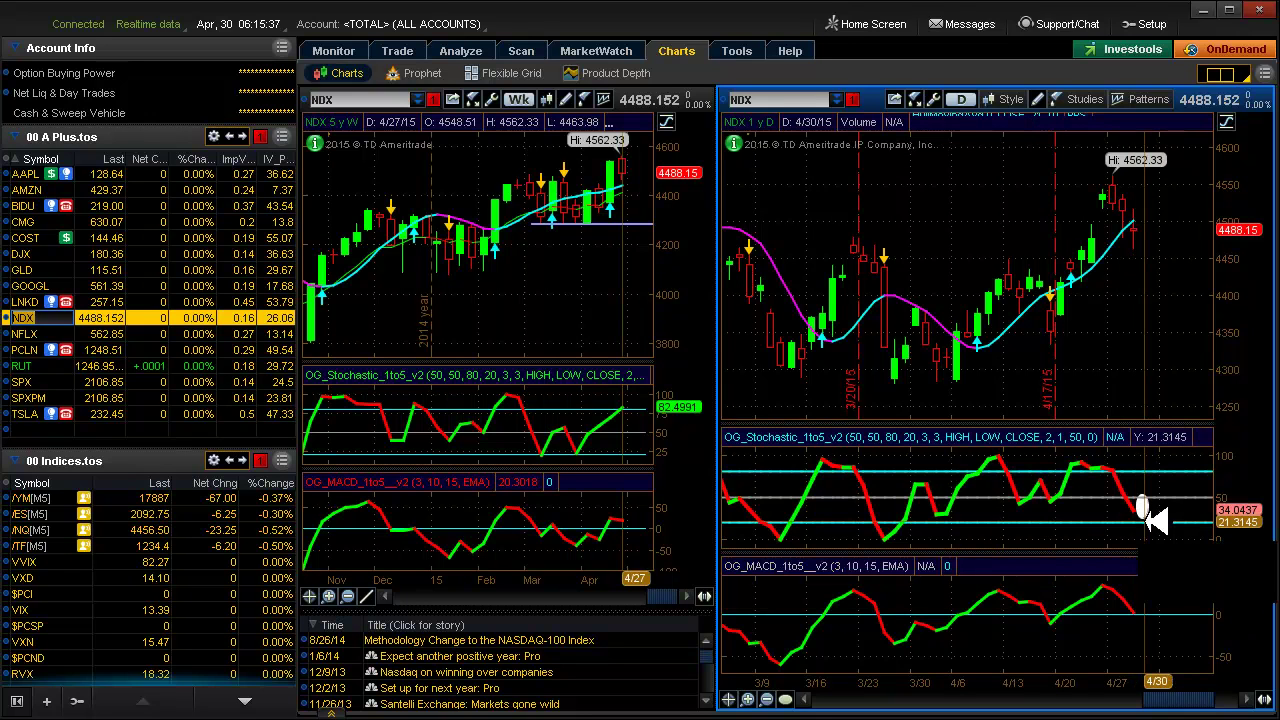
mouse_move(1146, 517)
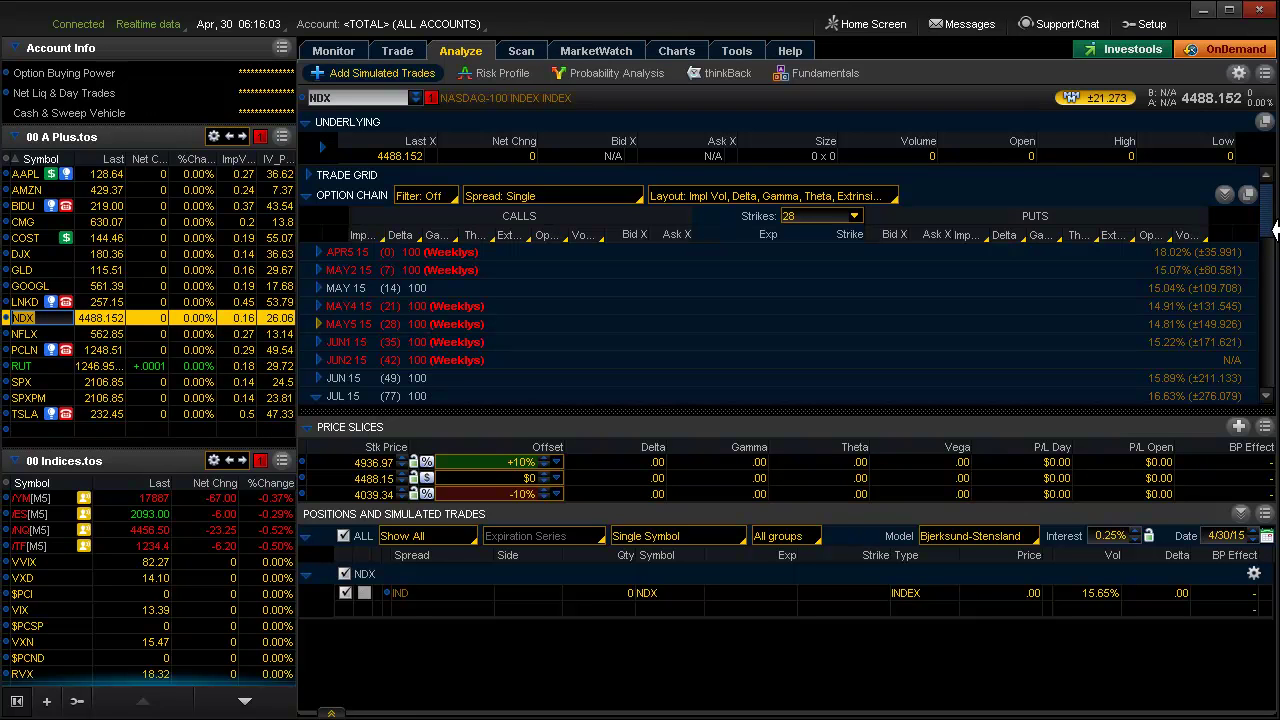
click(870, 324)
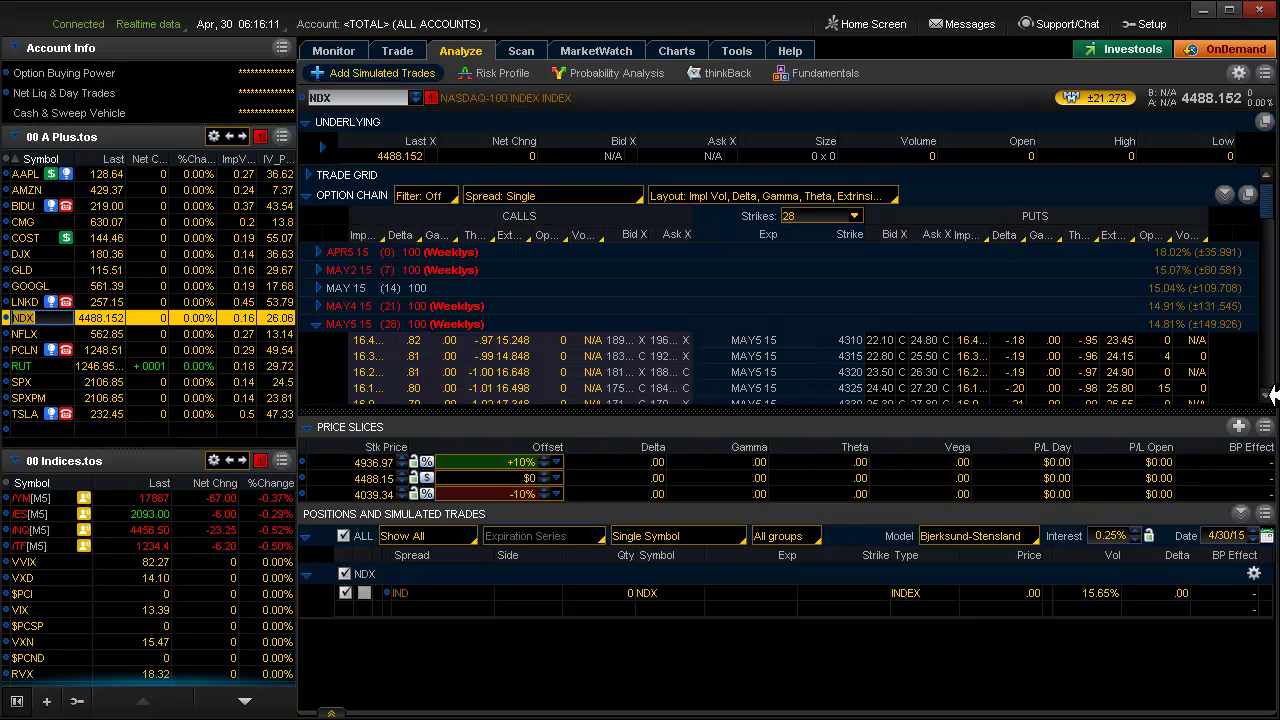
click(1272, 396)
scroll(1272, 396, down, 5)
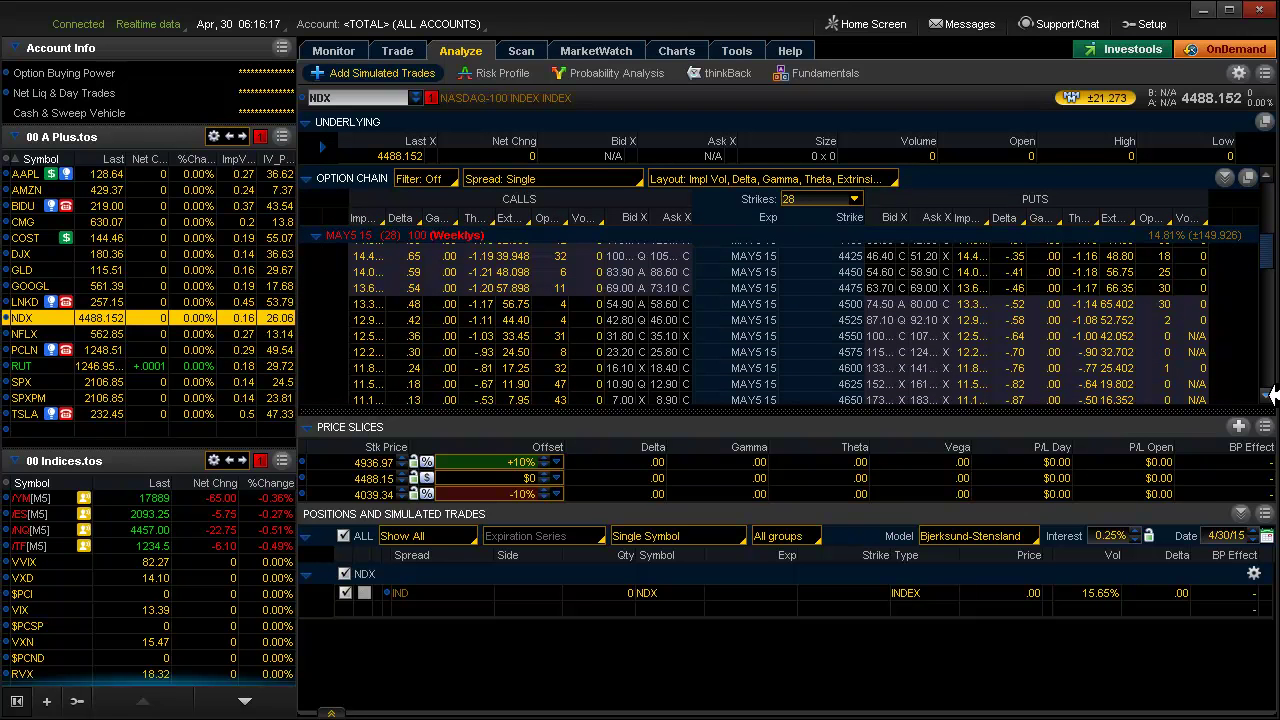
scroll(1272, 232, up, 5)
scroll(1272, 232, down, 1)
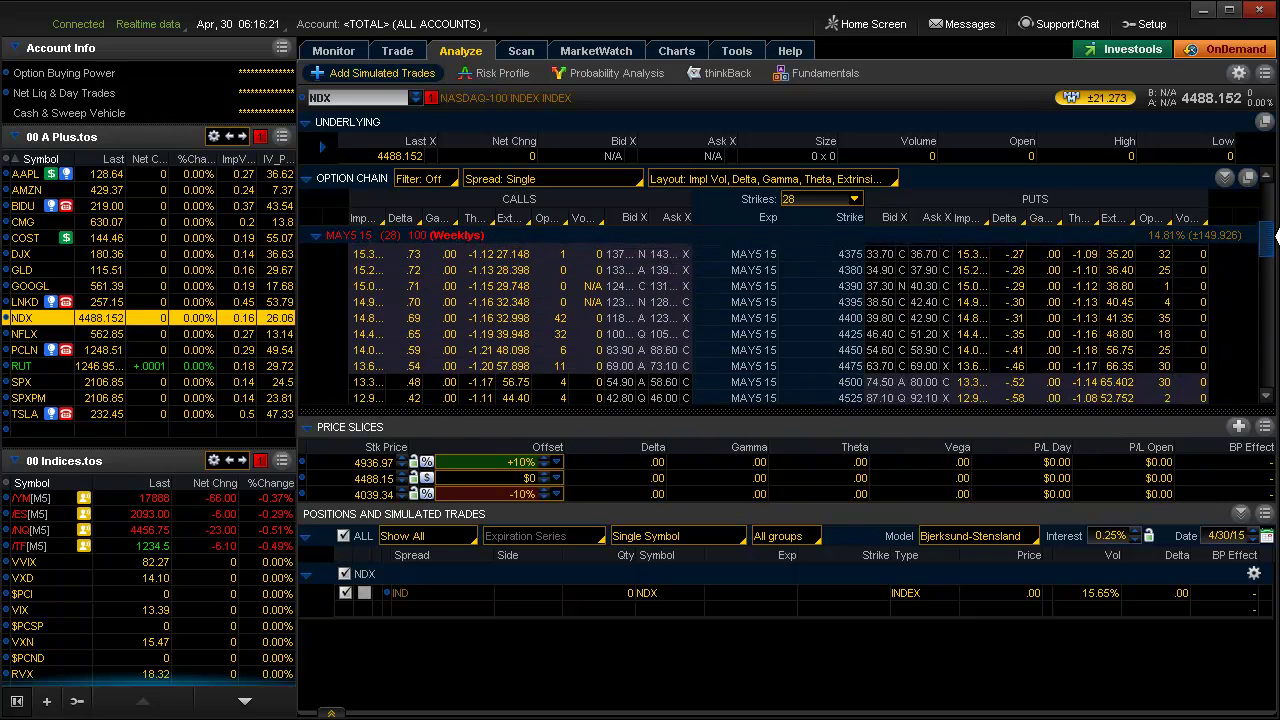
scroll(1274, 233, up, 1)
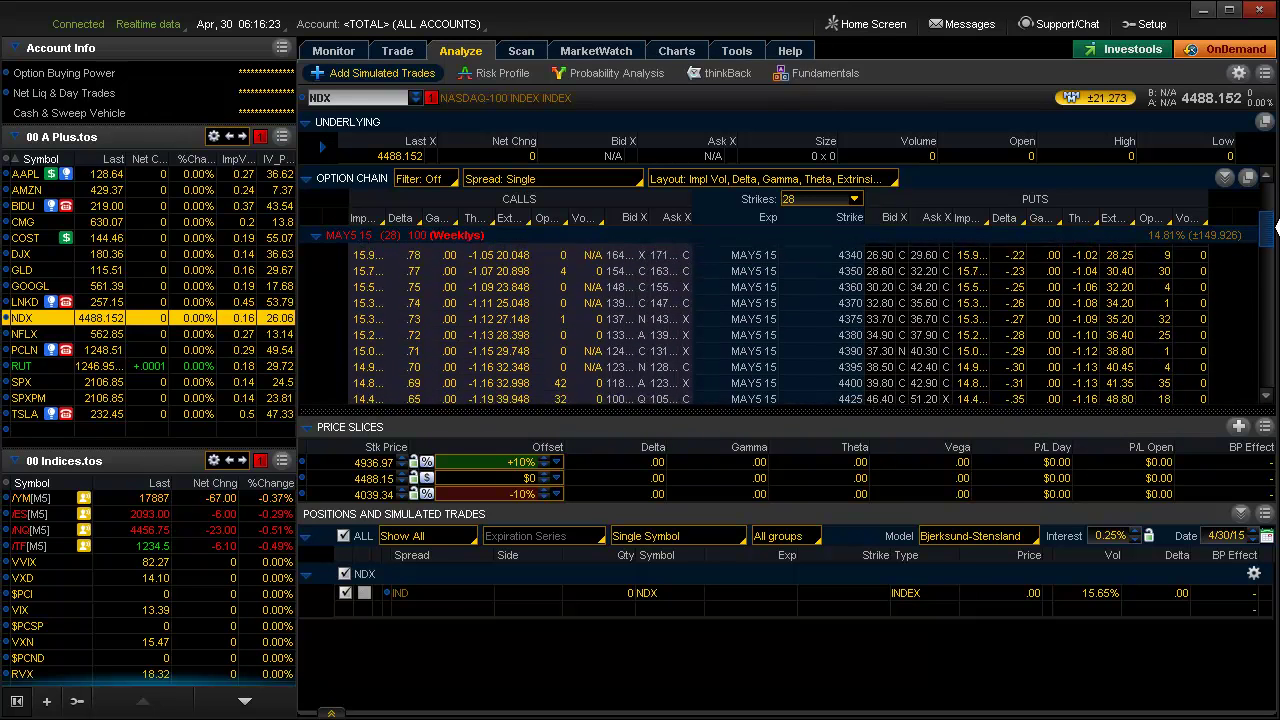
scroll(1274, 233, up, 3)
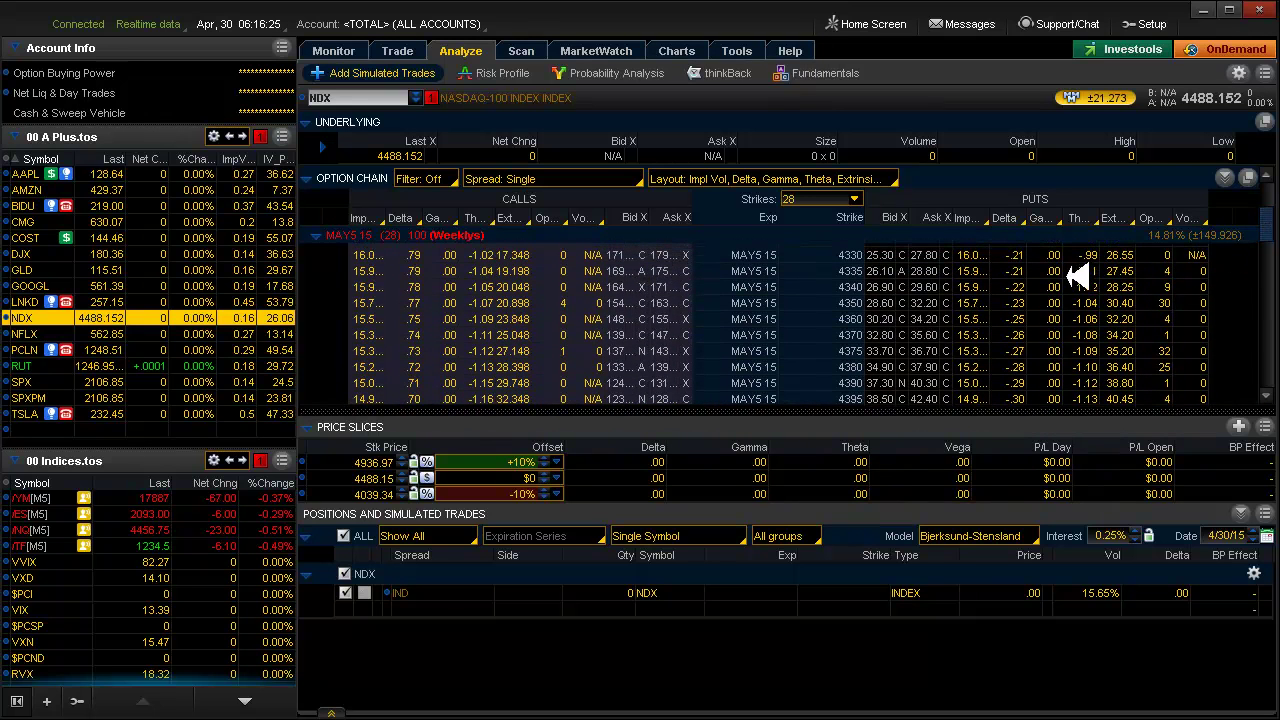
Recheck NDX's charts and add a simulated sell put vertical at the MAY5 15 4330/4325 strikes
click(672, 50)
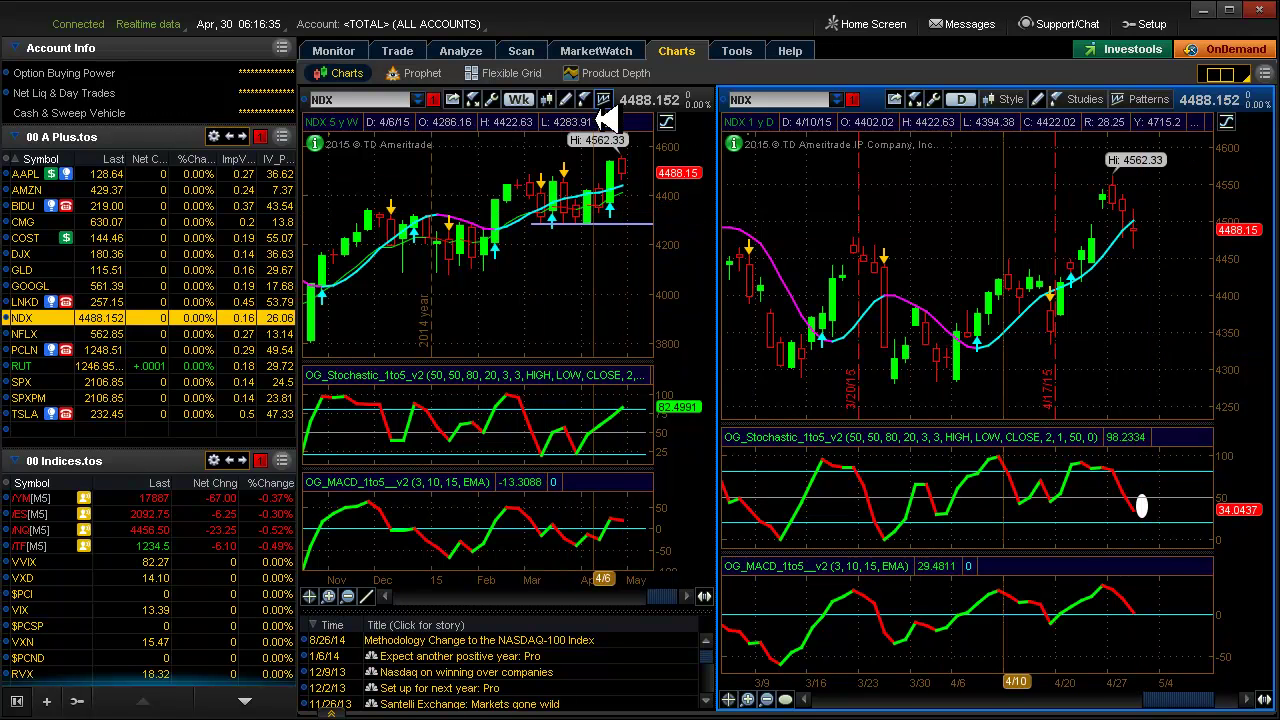
click(466, 49)
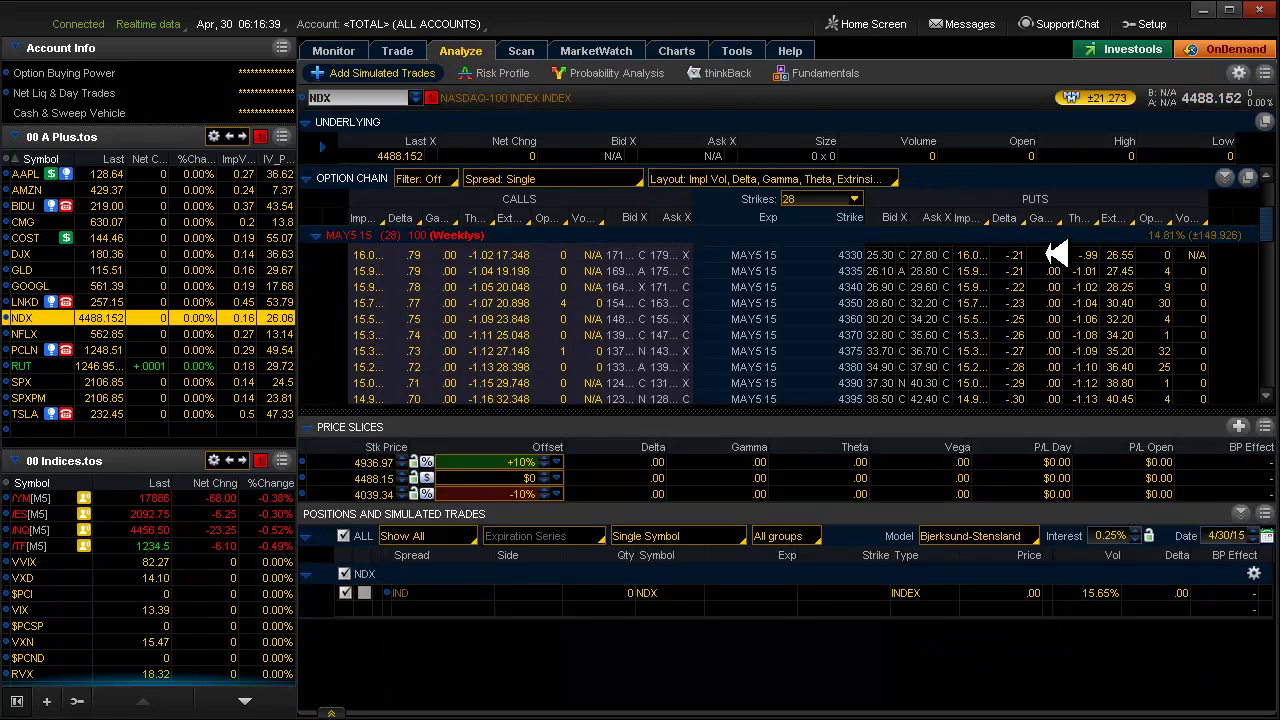
right_click(1033, 258)
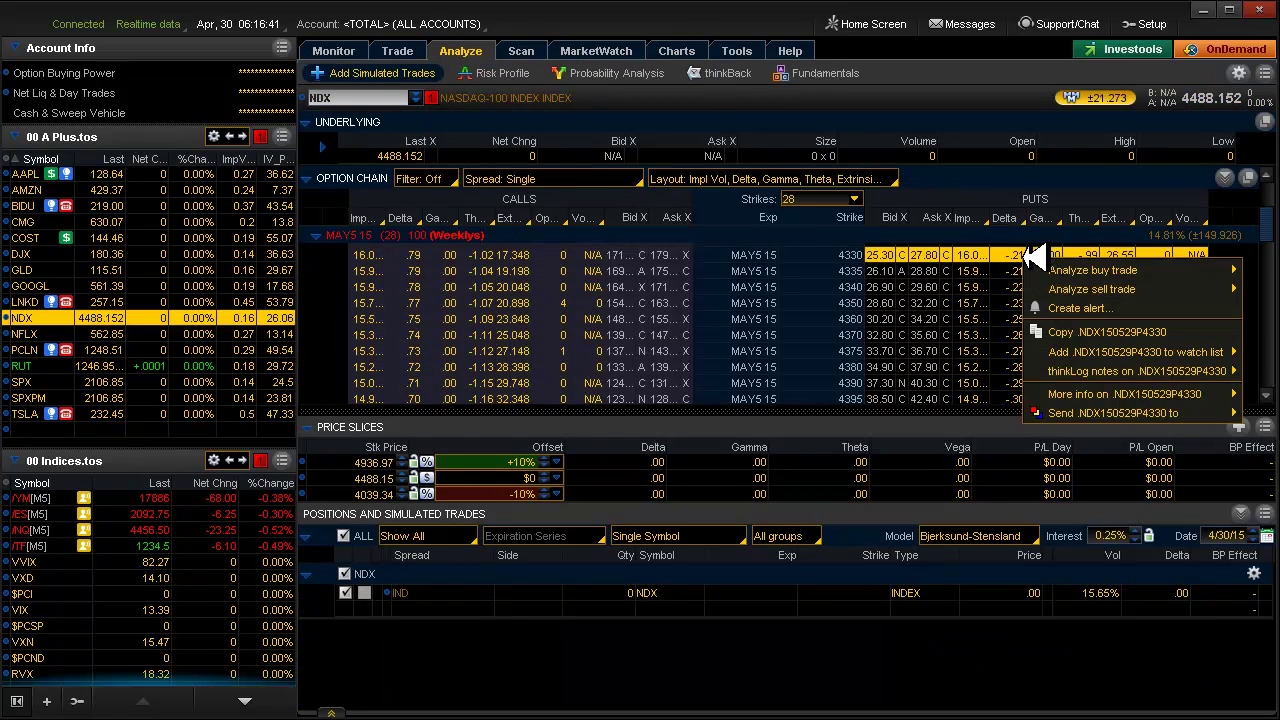
mouse_move(1115, 288)
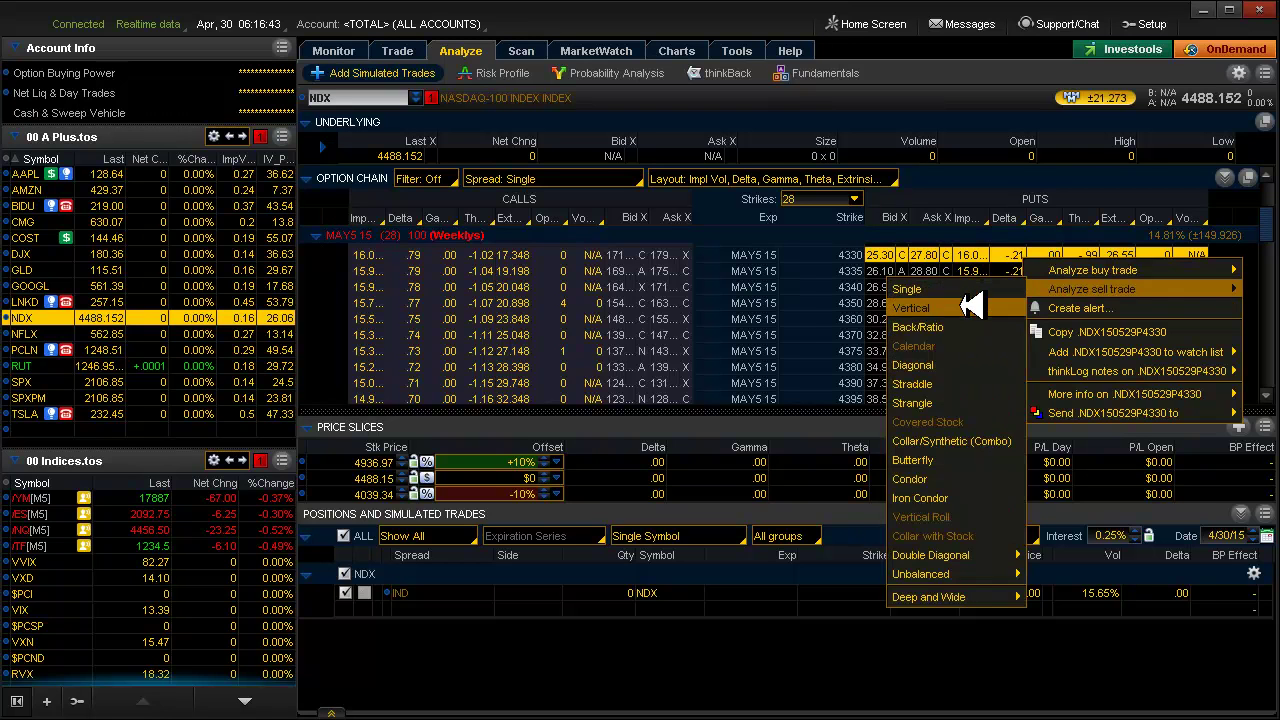
click(962, 306)
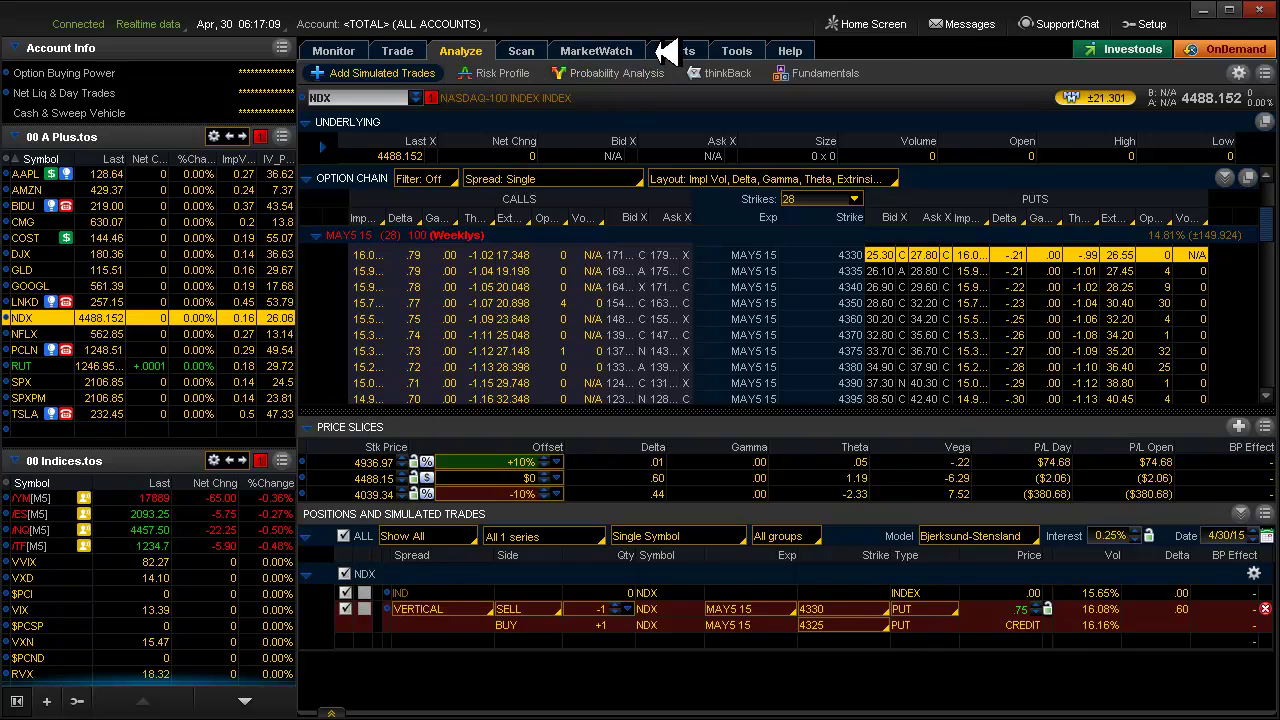
Return to the charts, select NFLX and remove all drawings from its daily chart
click(680, 54)
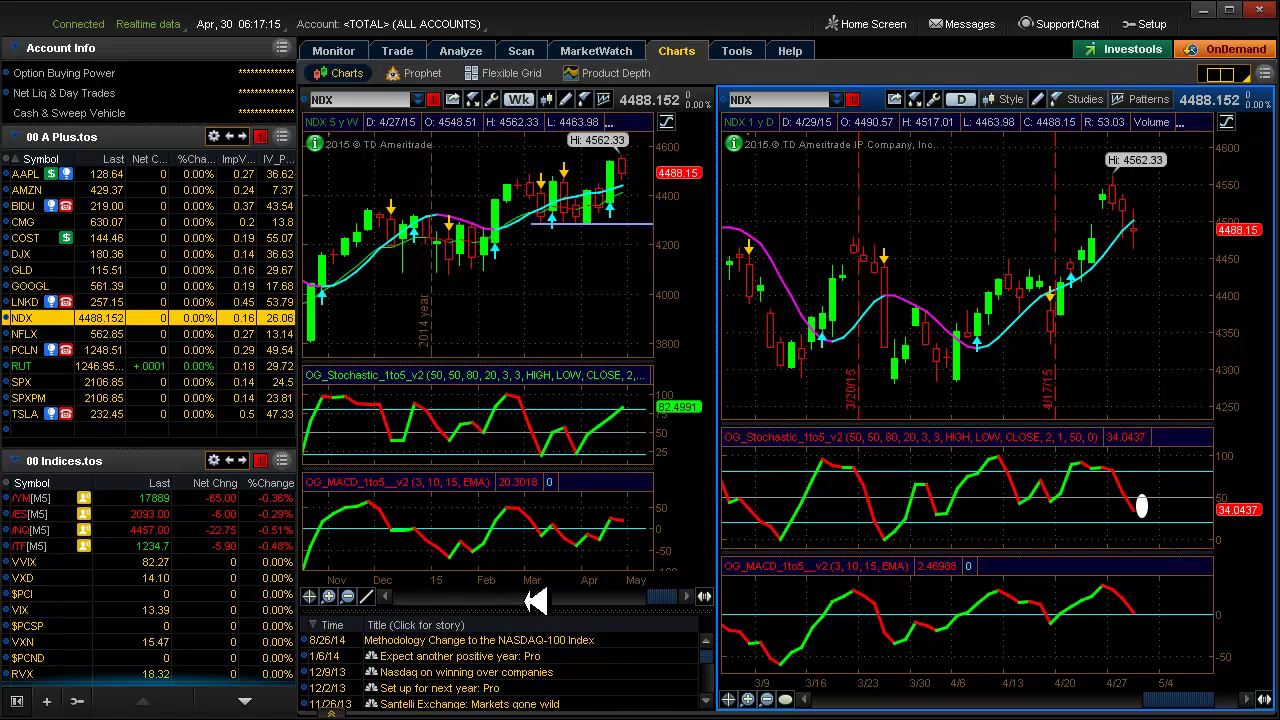
key(Down)
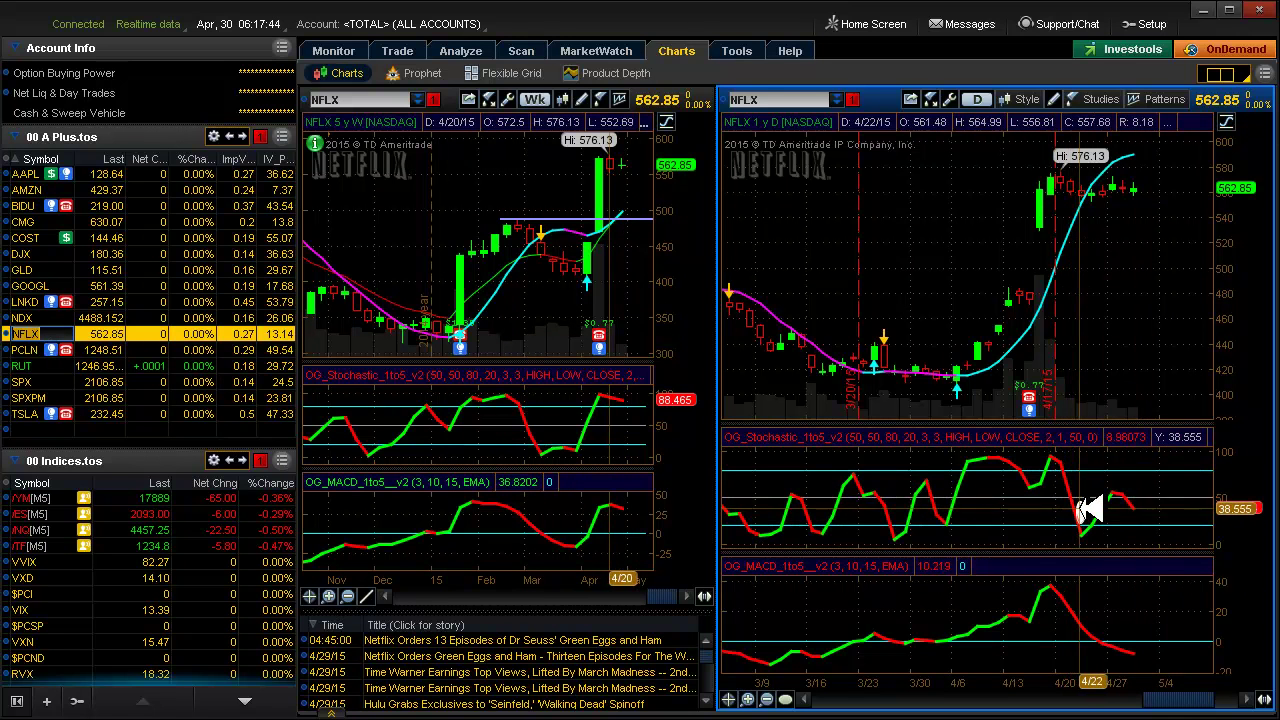
right_click(1081, 512)
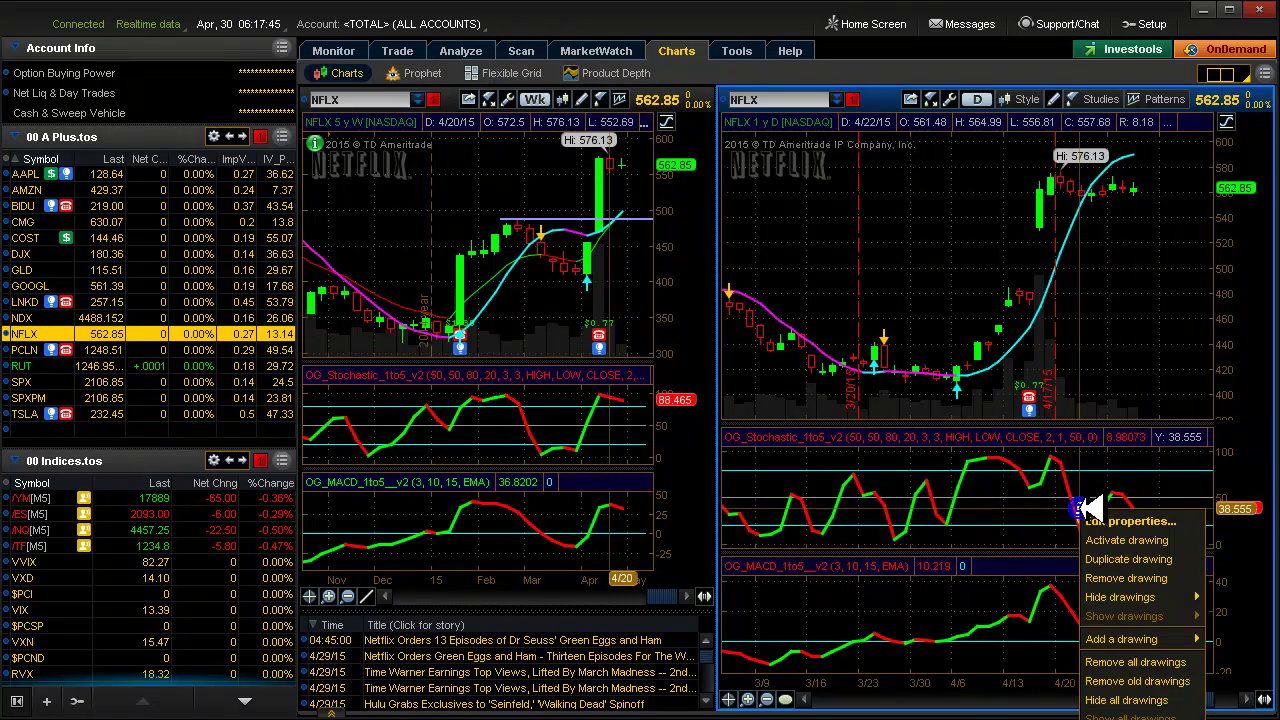
click(1112, 662)
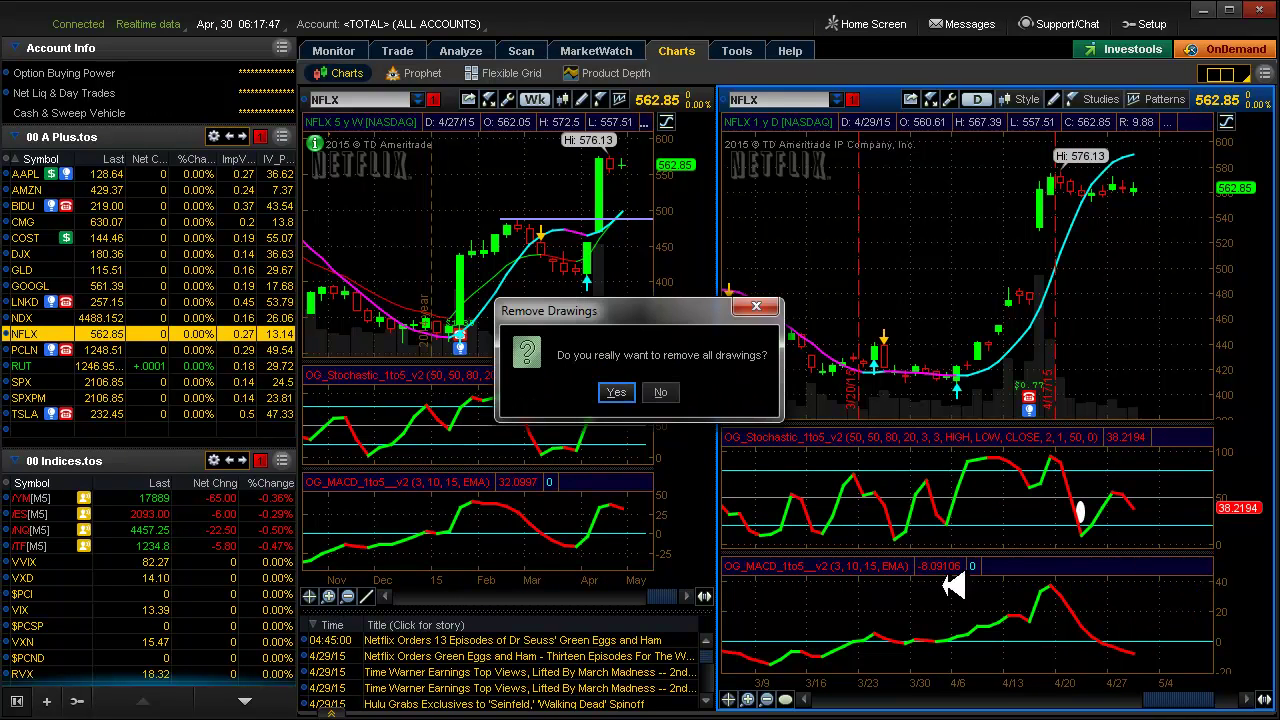
click(616, 392)
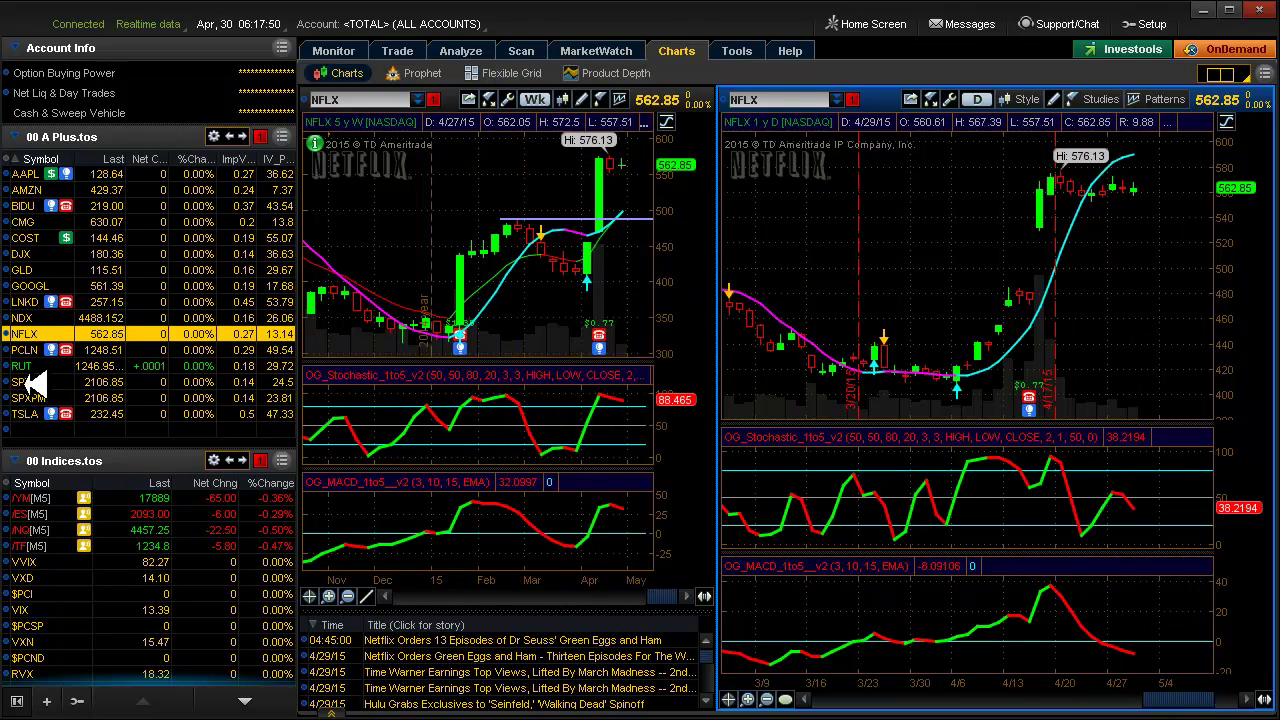
Examine PCLN's and RUT's weekly and daily charts, narrowing RUT's weekly view to December through May
click(28, 349)
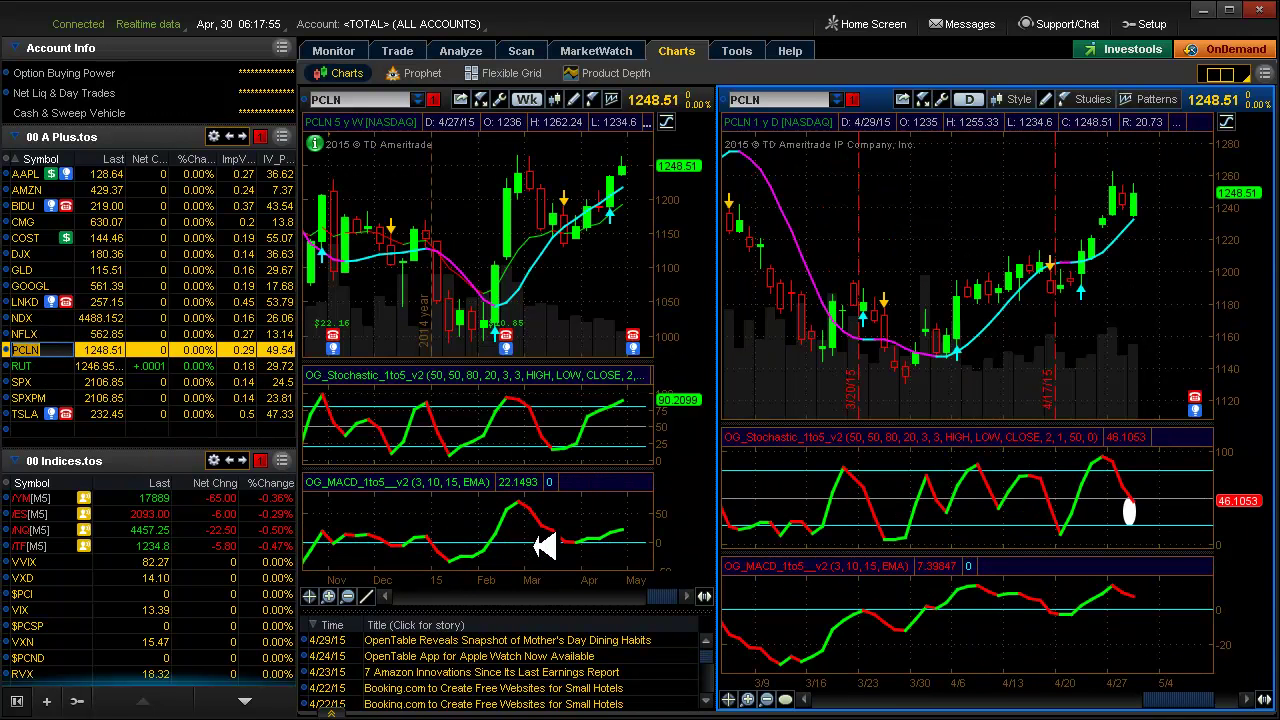
key(Down)
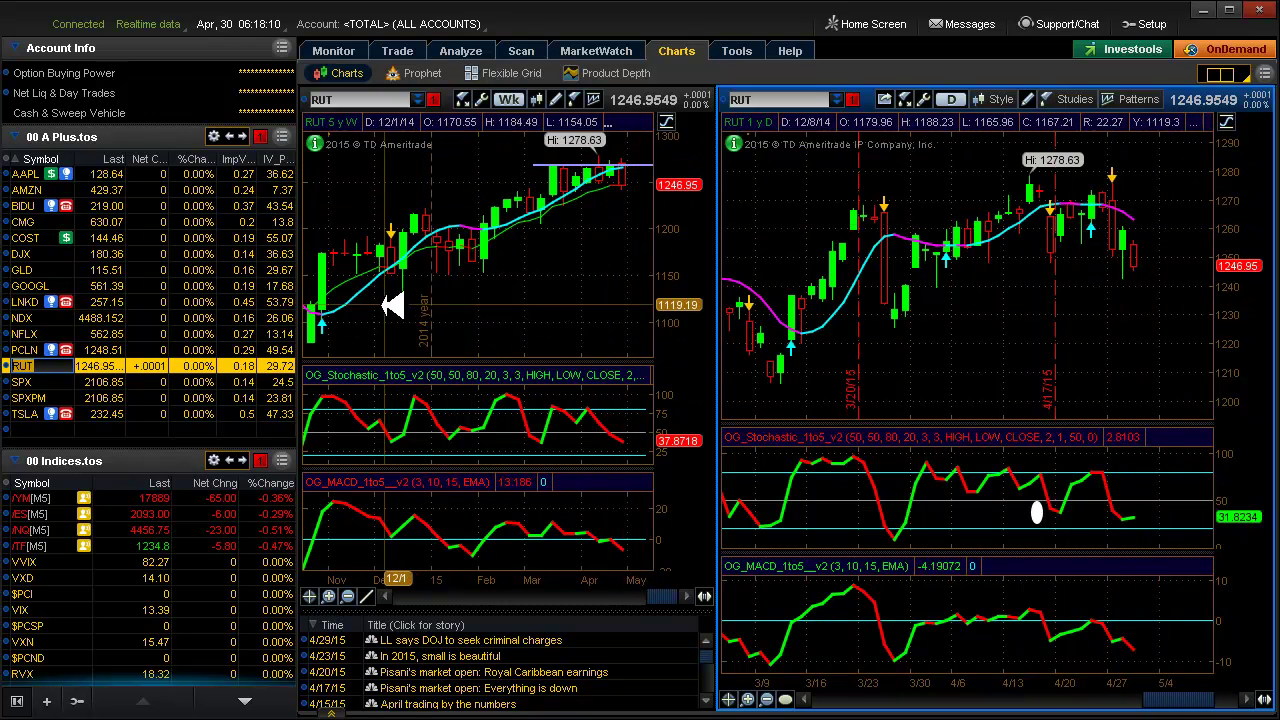
drag(375, 306, 650, 315)
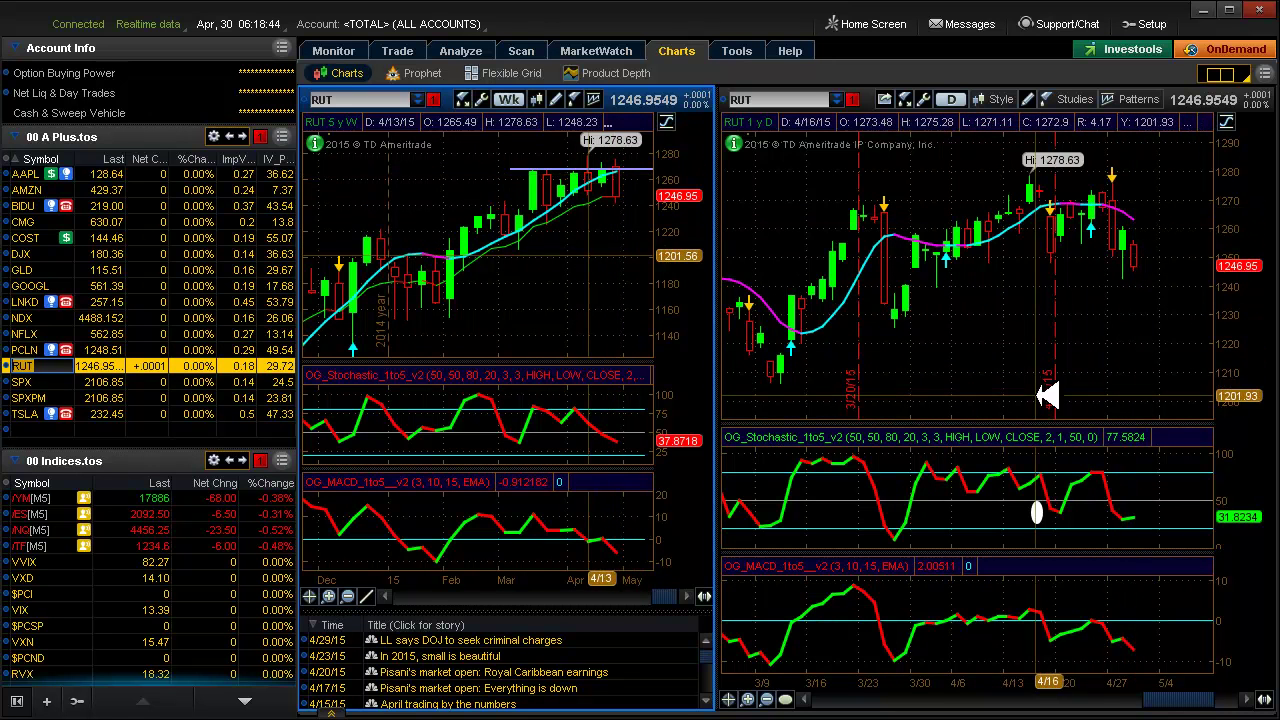
Remove all drawings from RUT's daily chart
right_click(1039, 515)
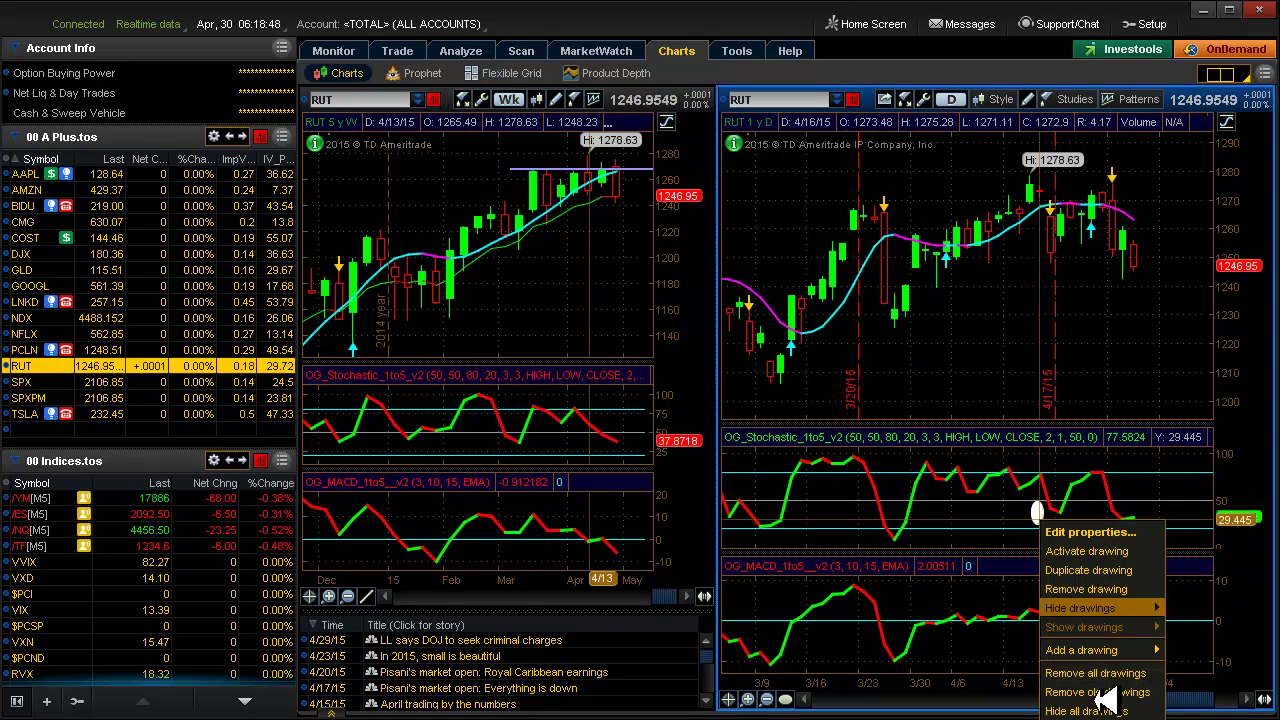
click(1113, 672)
click(608, 390)
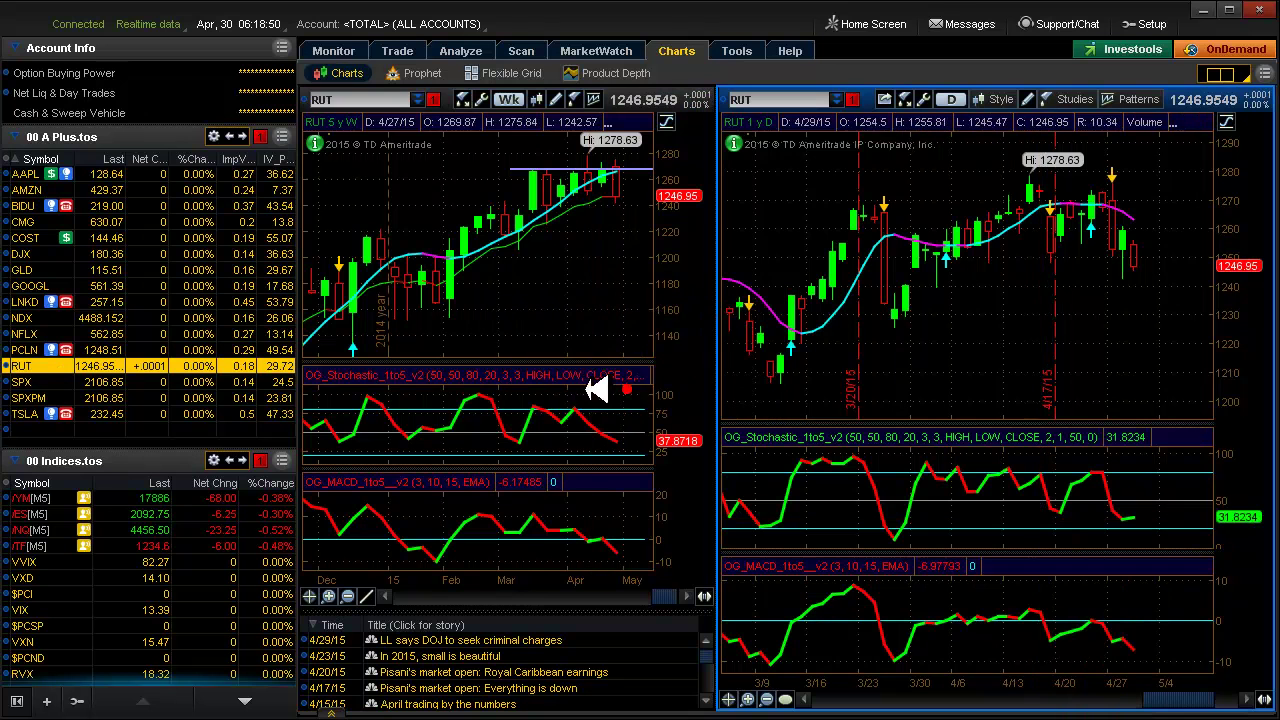
Select SPX and move the white ellipse drawing on its daily stochastic to about 4/30, just beyond the latest bar
click(22, 382)
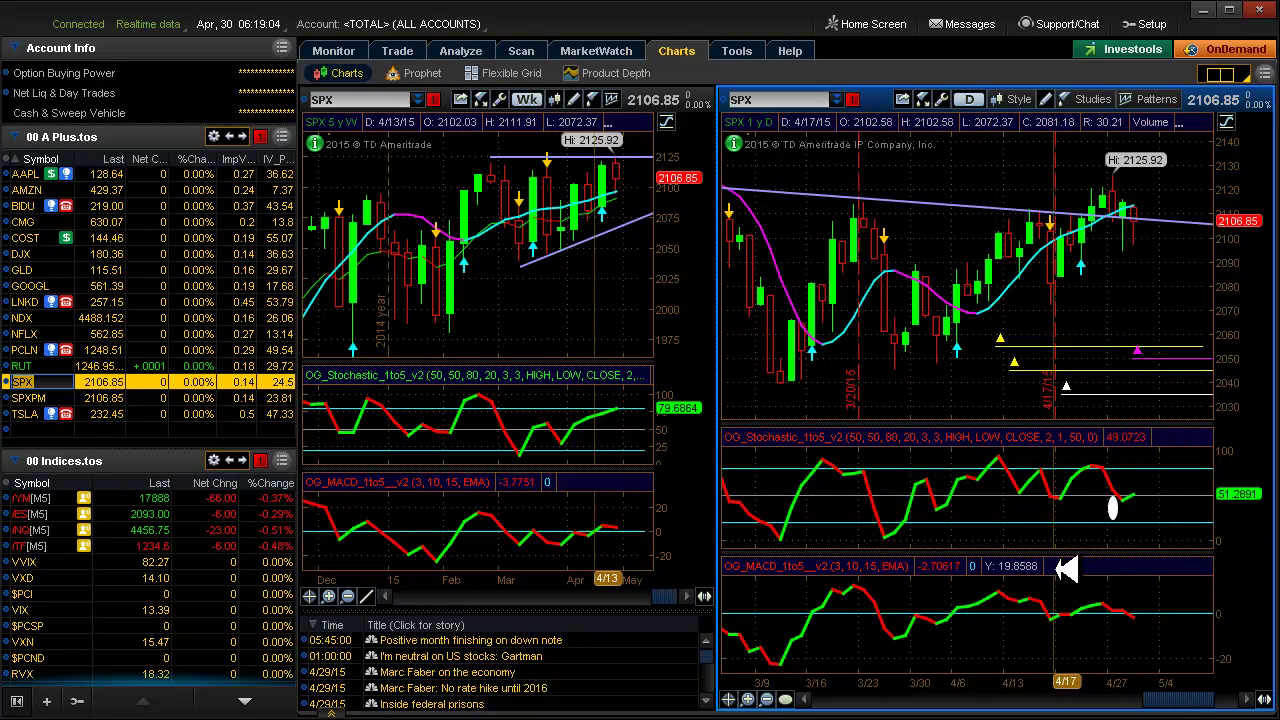
mouse_move(1075, 566)
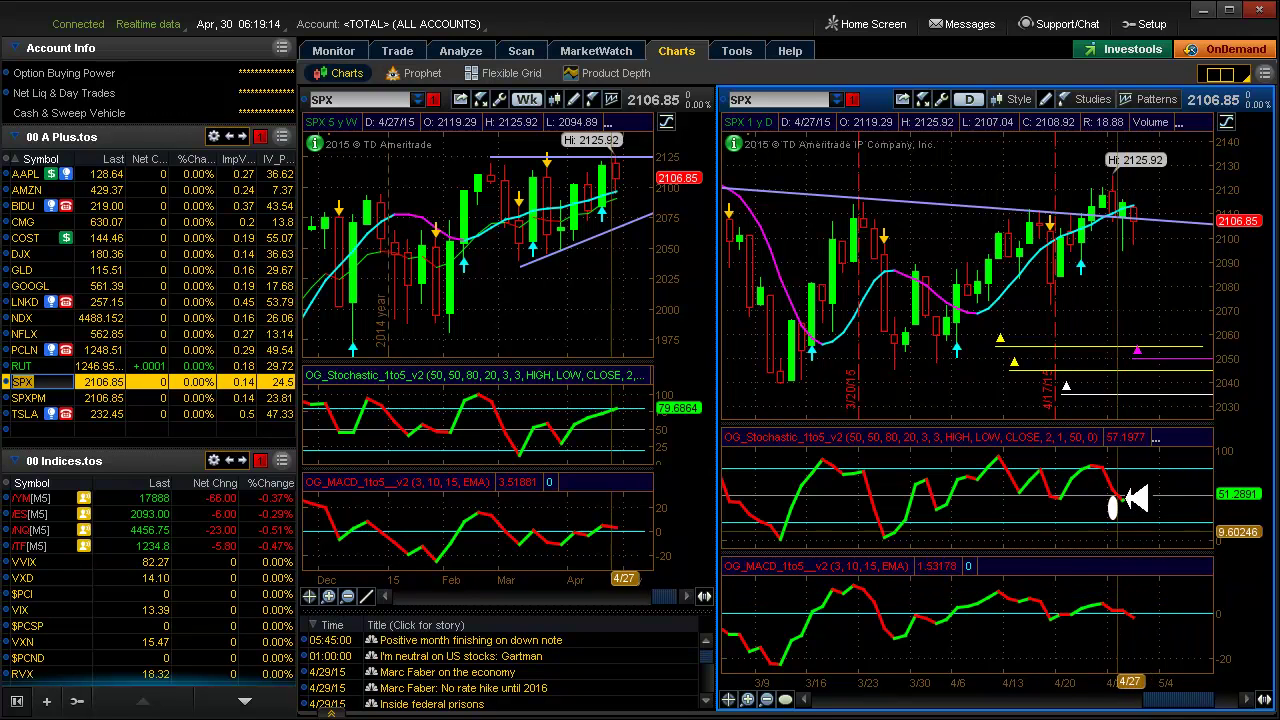
right_click(1120, 509)
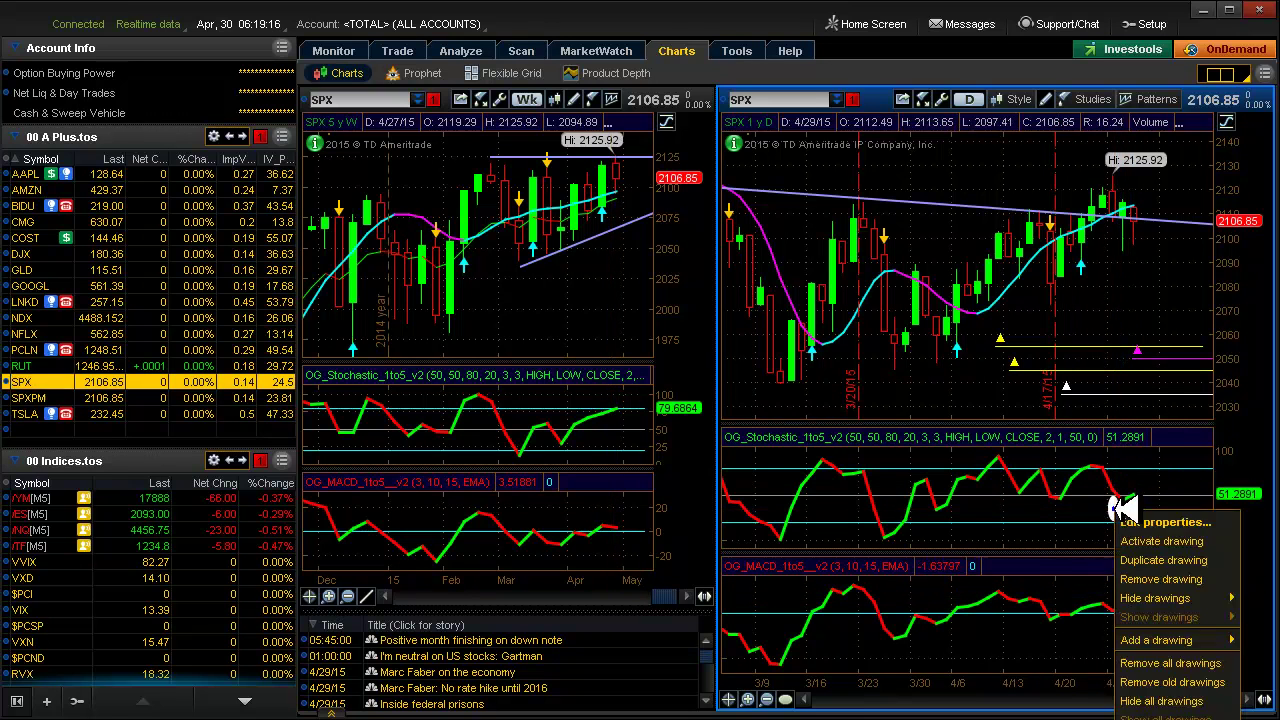
click(1135, 560)
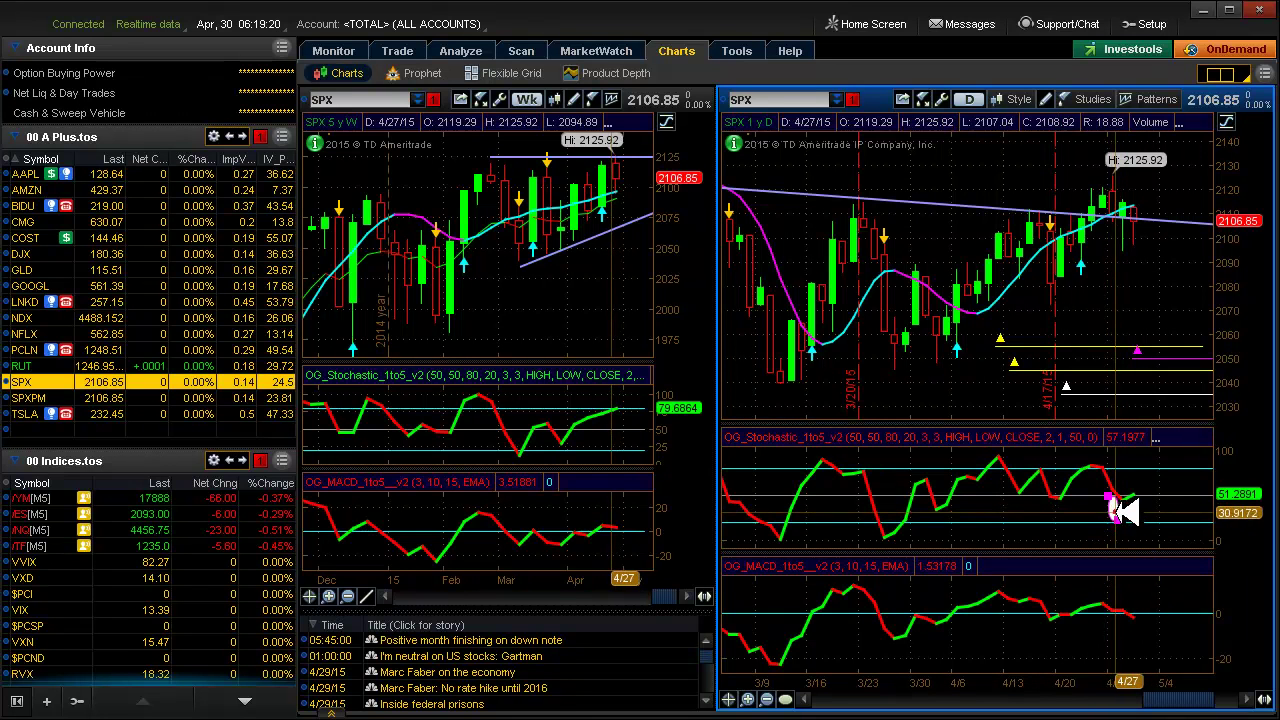
mouse_move(1128, 512)
mouse_down()
mouse_move(1150, 560)
mouse_move(1143, 547)
mouse_up()
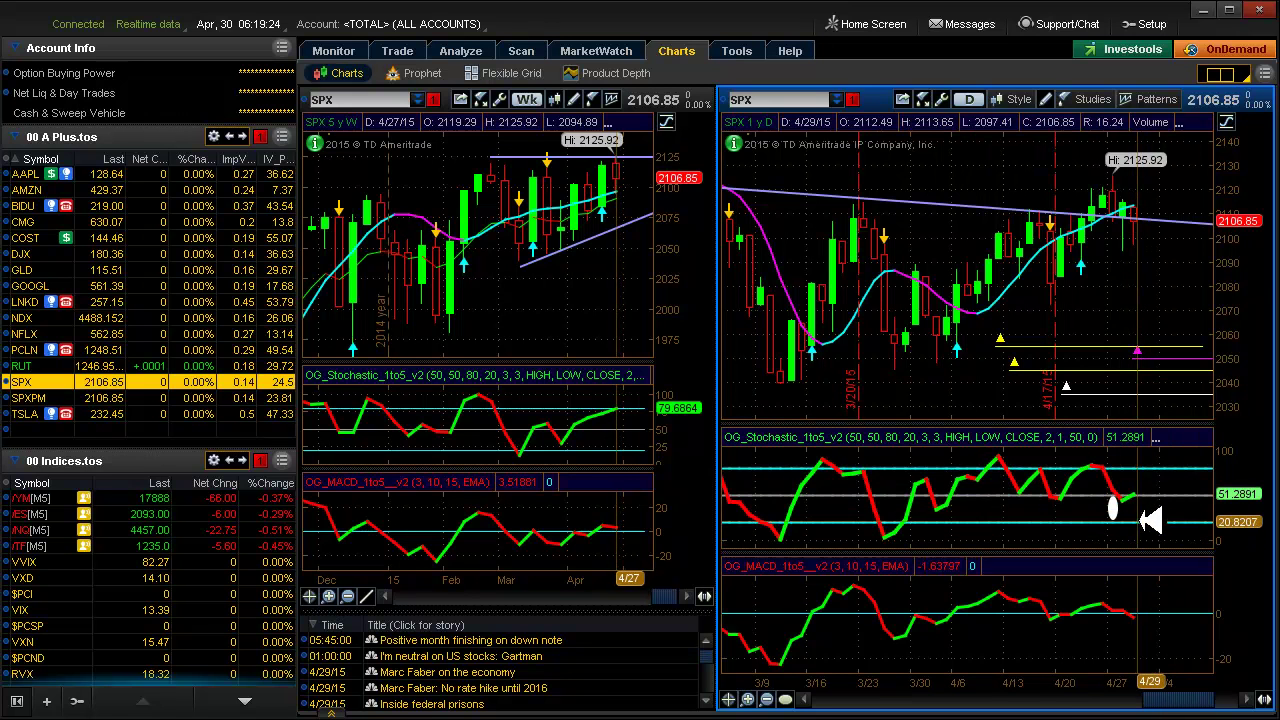
right_click(1112, 512)
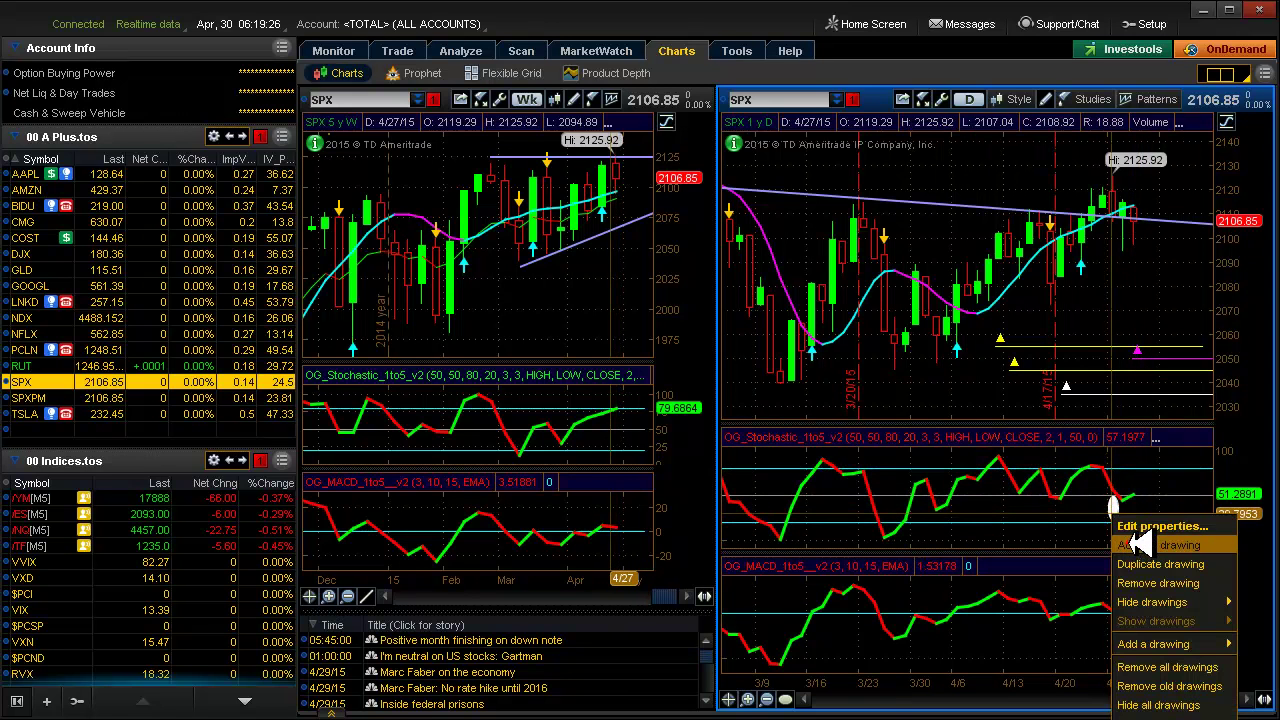
click(1133, 546)
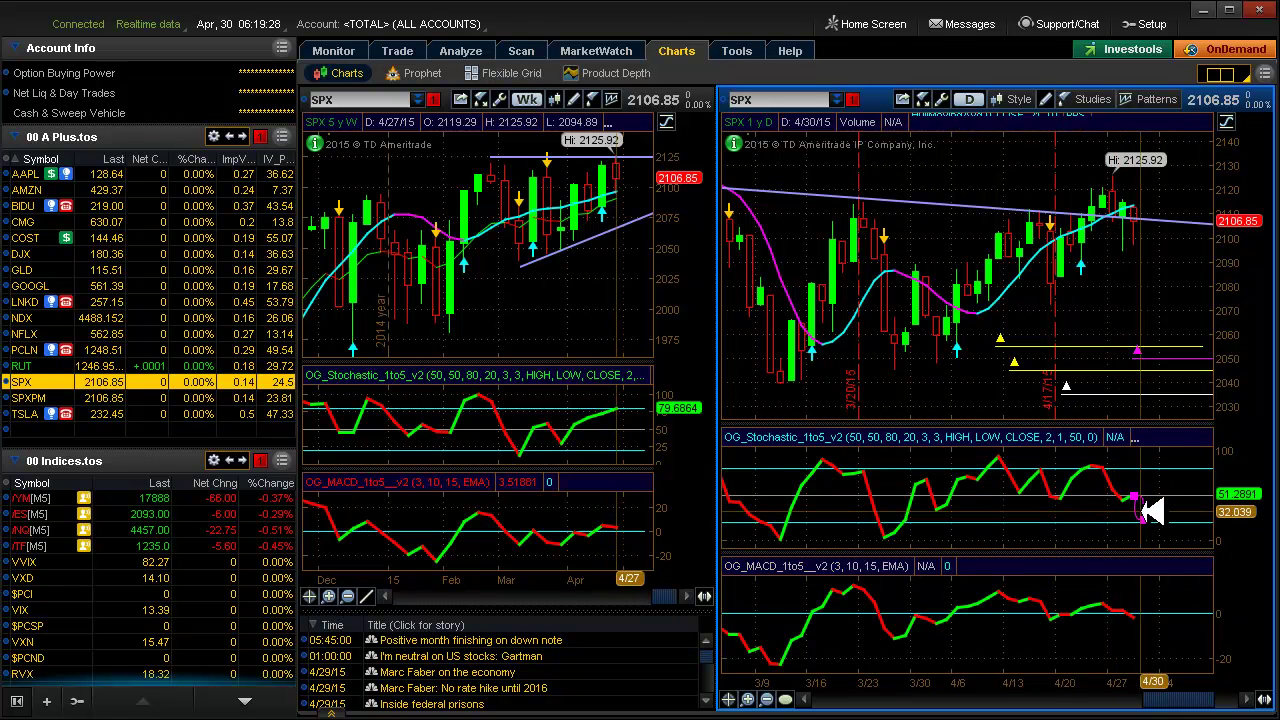
click(1150, 512)
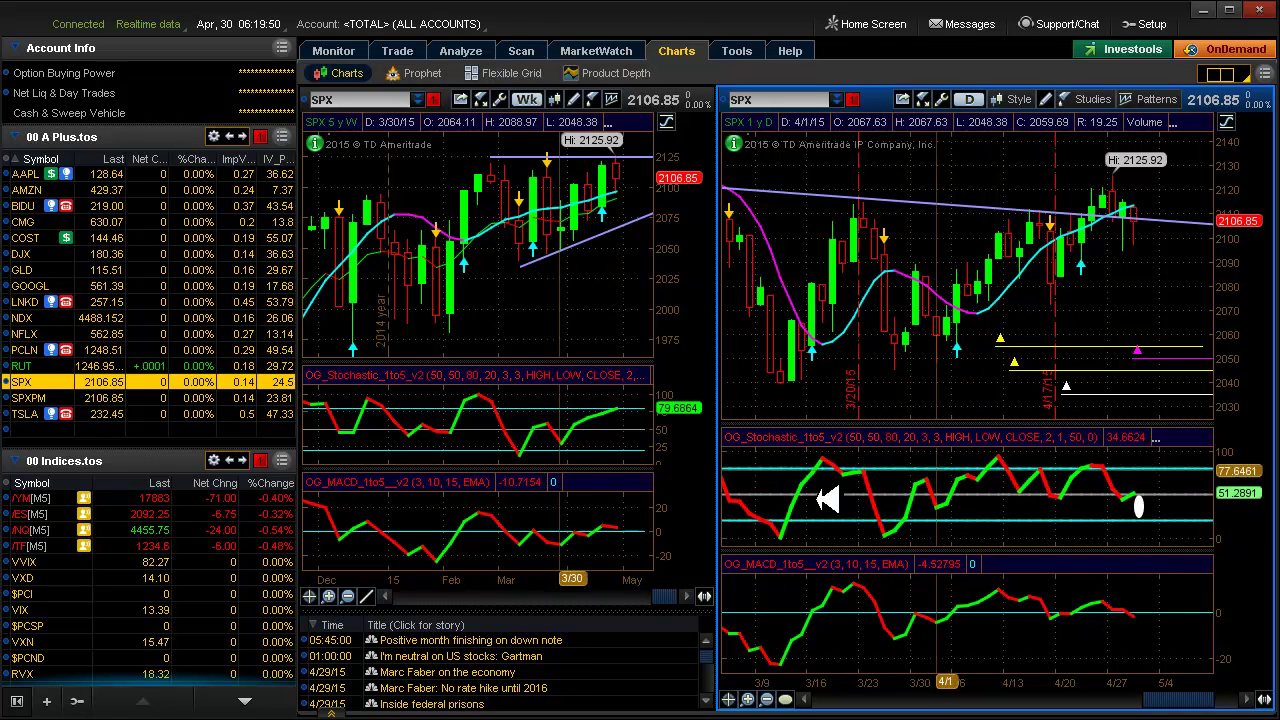
Select TSLA and examine the start and end details of the descending trendline on its weekly chart
click(40, 413)
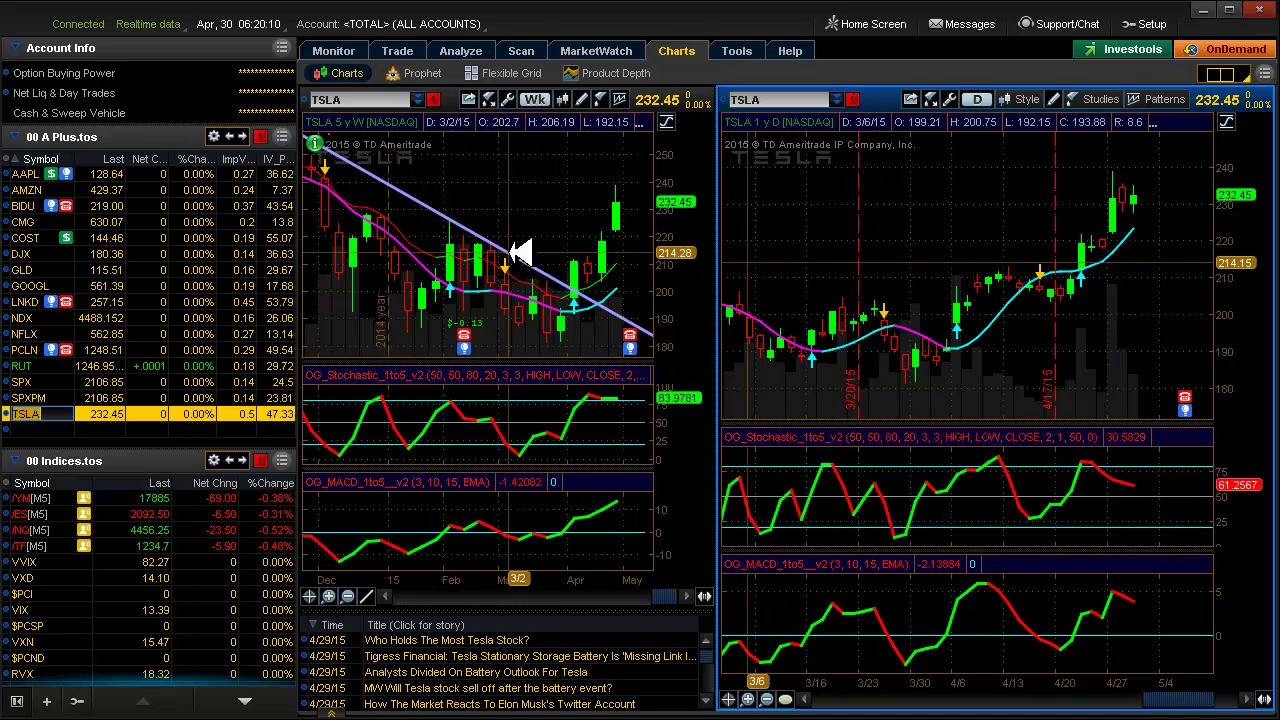
mouse_move(518, 252)
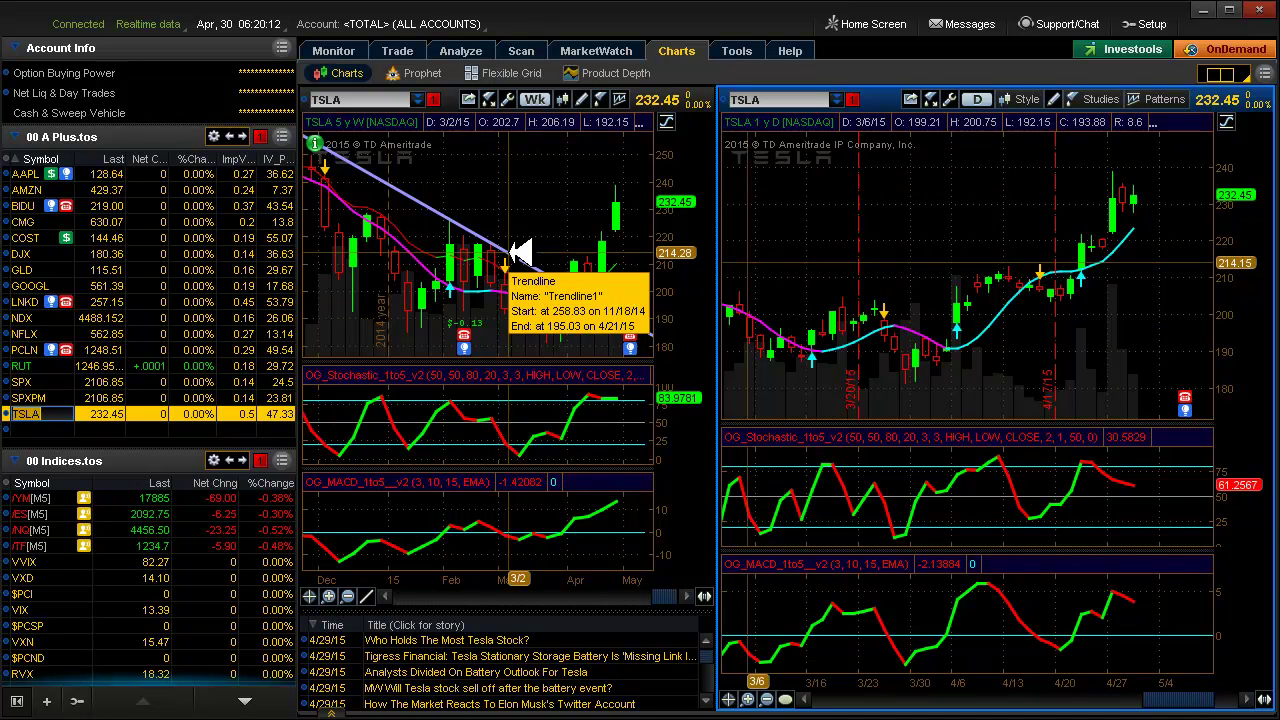